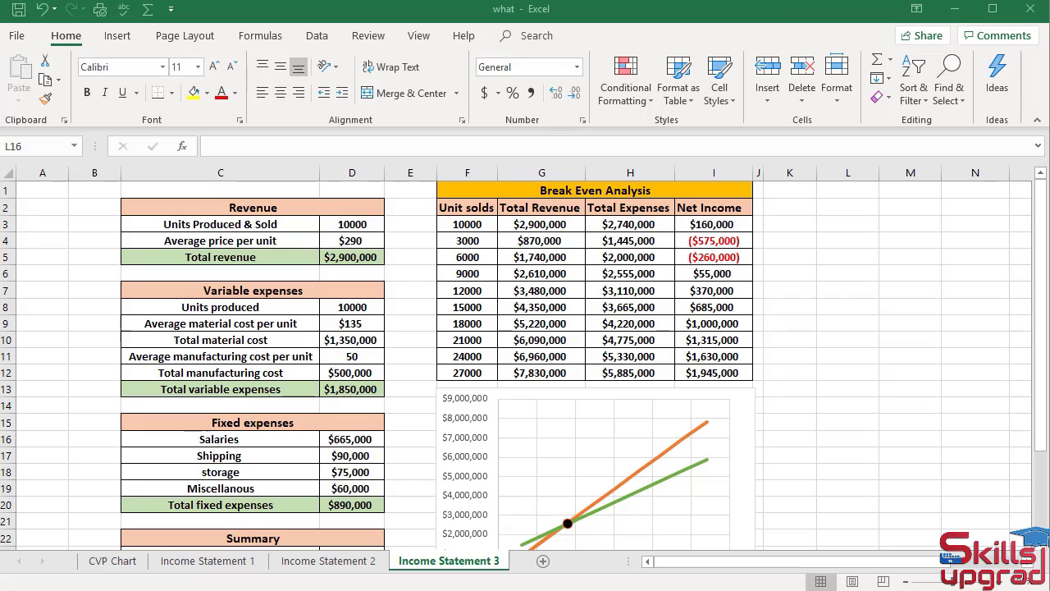
- Copy the formatting of the Break Even Analysis heading onto K1:P1 and merge and center that range
{"action": "left_click", "coordinate": [474, 190]}
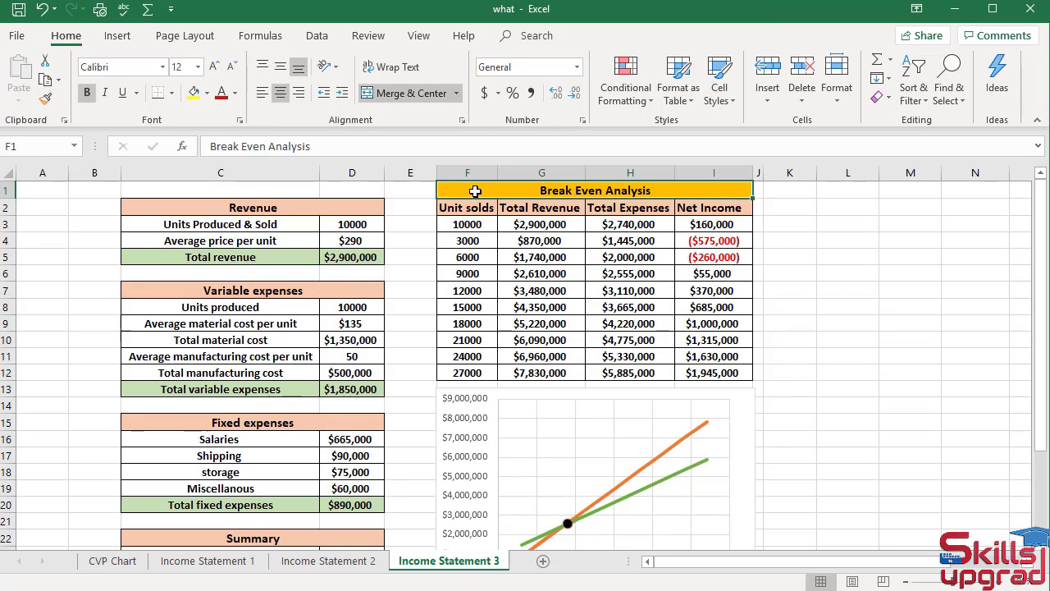
{"action": "left_click", "coordinate": [45, 99]}
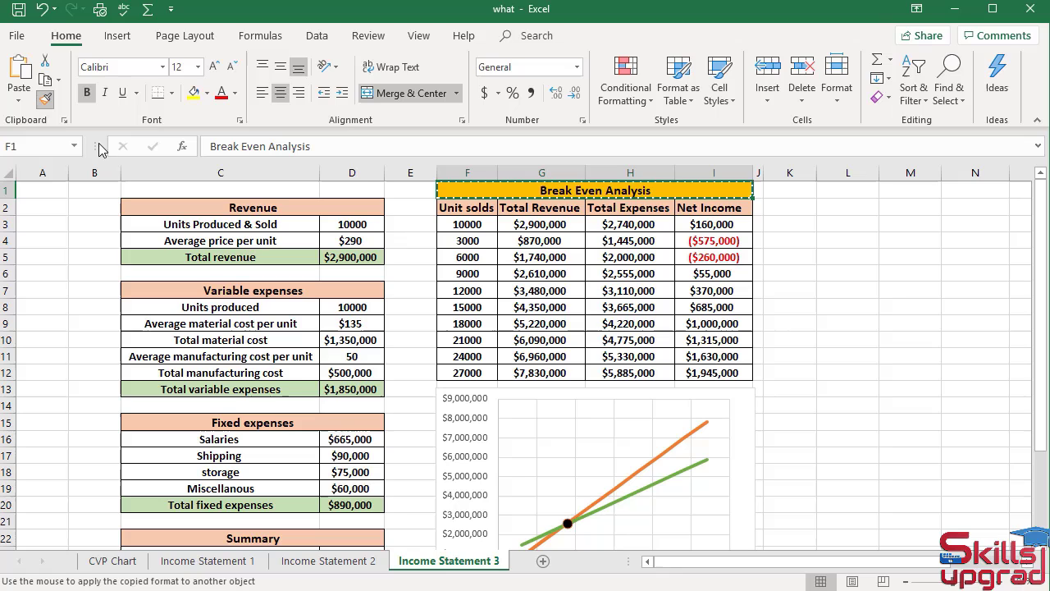
{"action": "left_click", "coordinate": [789, 190]}
{"action": "mouse_move", "coordinate": [831, 189]}
{"action": "left_mouse_down"}
{"action": "mouse_move", "coordinate": [1025, 187]}
{"action": "mouse_move", "coordinate": [991, 176]}
{"action": "mouse_move", "coordinate": [820, 178]}
{"action": "left_mouse_up"}
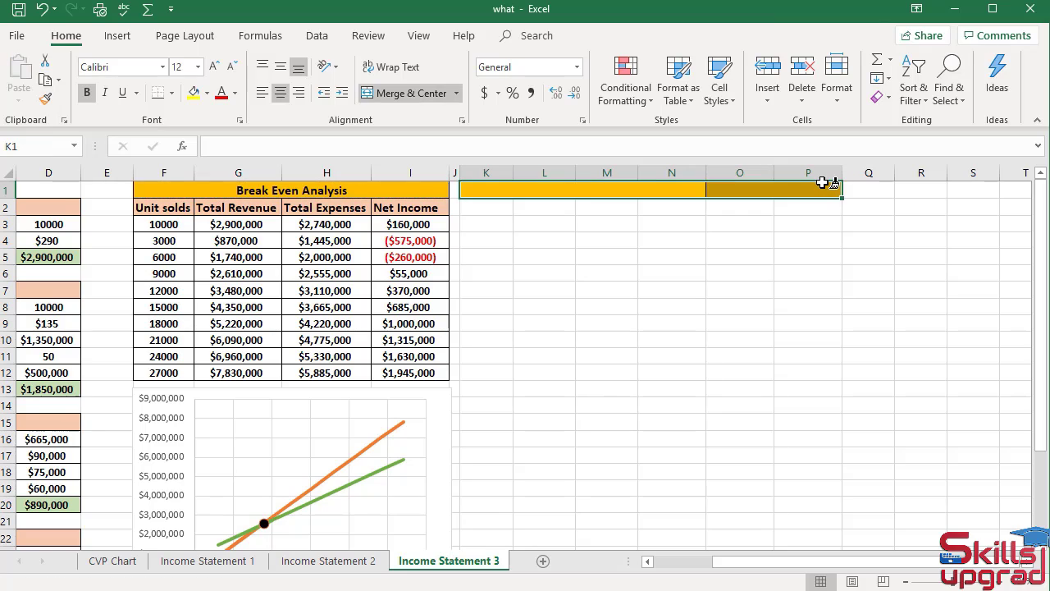
{"action": "left_click", "coordinate": [407, 92]}
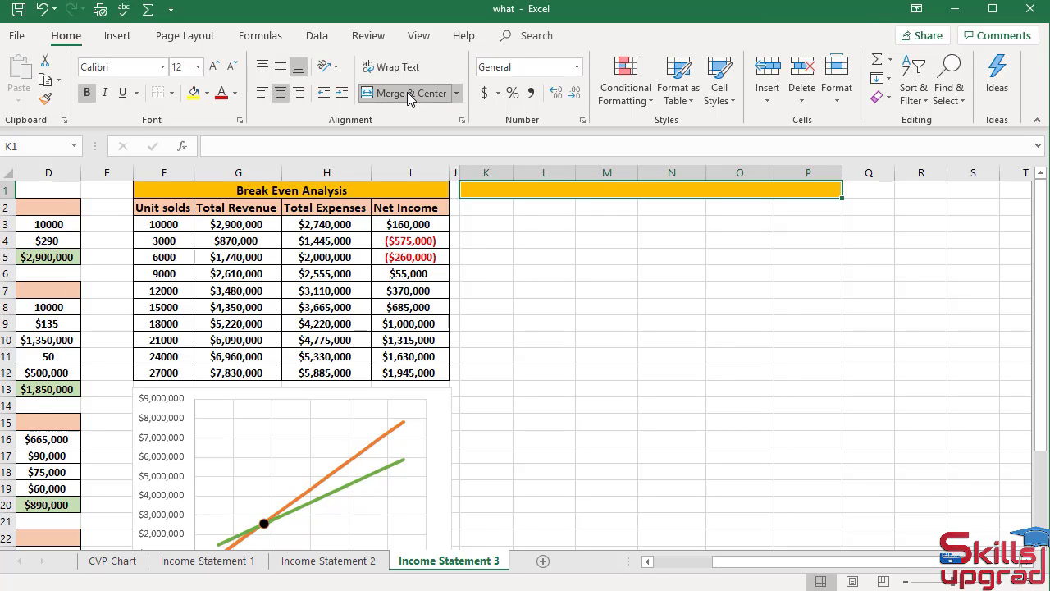
- Copy the Break Even Analysis heading from F1 into the merged heading cell K1
{"action": "left_click", "coordinate": [337, 189]}
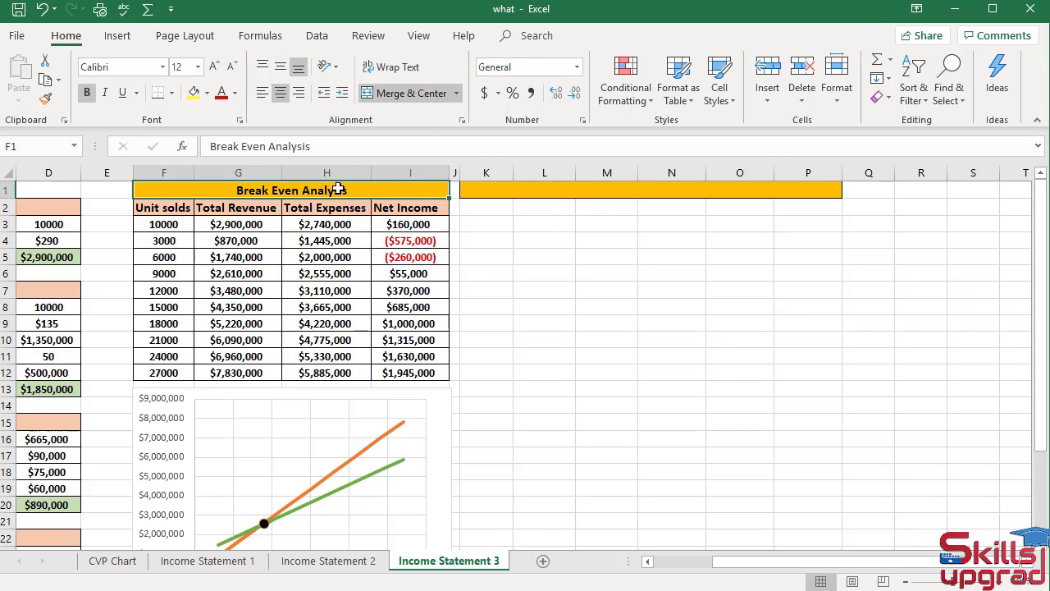
{"action": "left_click", "coordinate": [46, 80]}
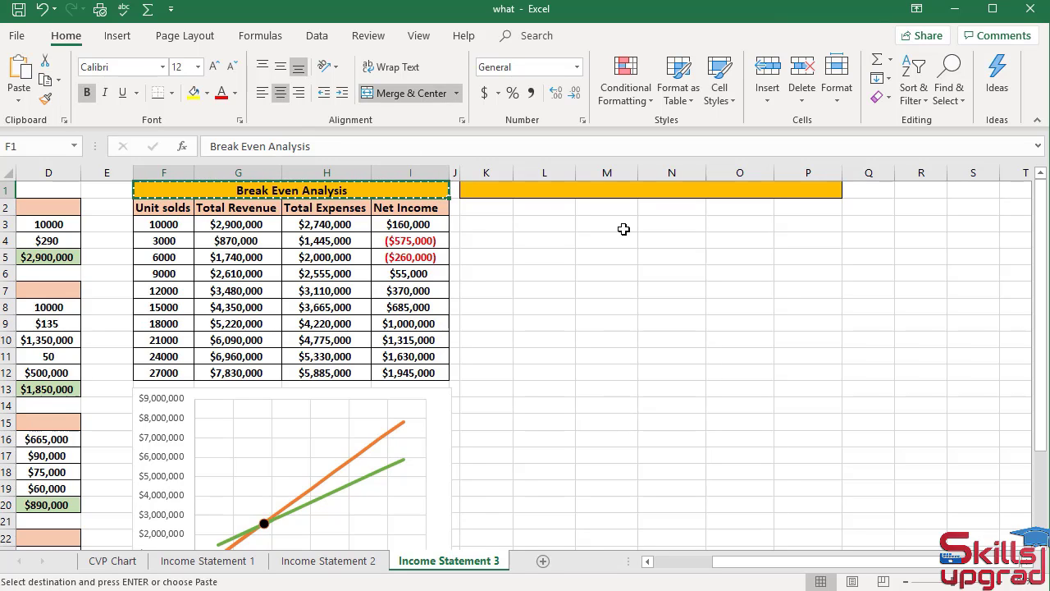
{"action": "left_click", "coordinate": [628, 191]}
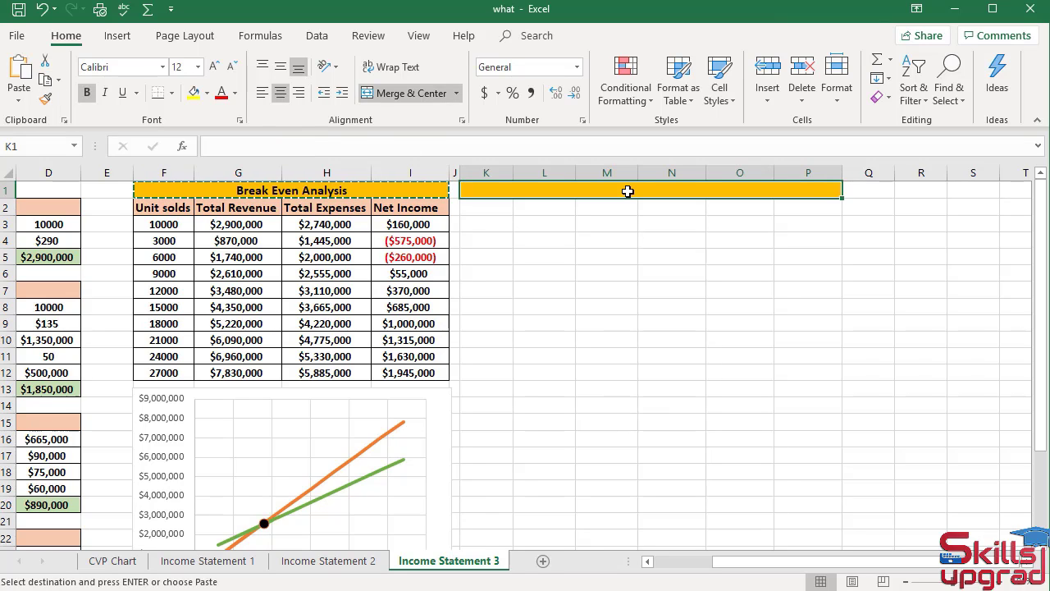
{"action": "key", "text": "Return"}
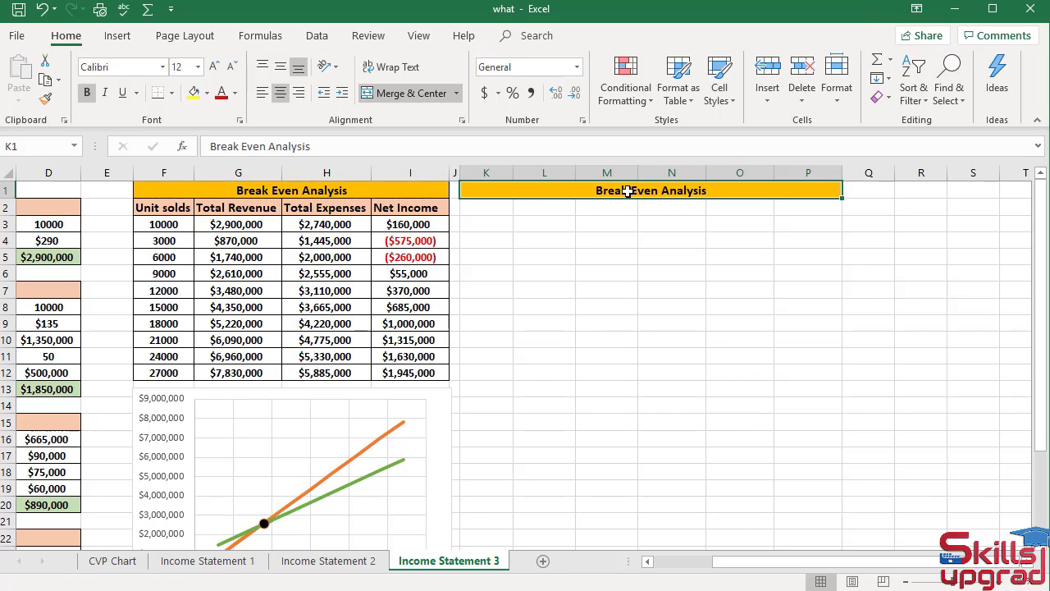
- Merge and center K2:P2 and copy the "Average price per unit" label from C4 into it
{"action": "left_click_drag", "start_coordinate": [494, 205], "coordinate": [801, 212]}
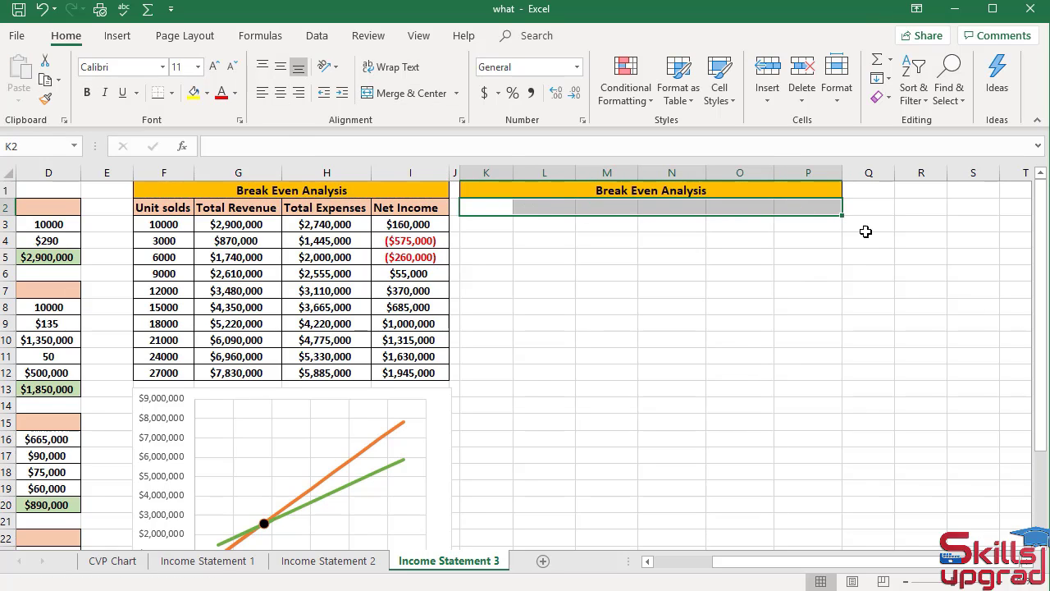
{"action": "left_click", "coordinate": [414, 94]}
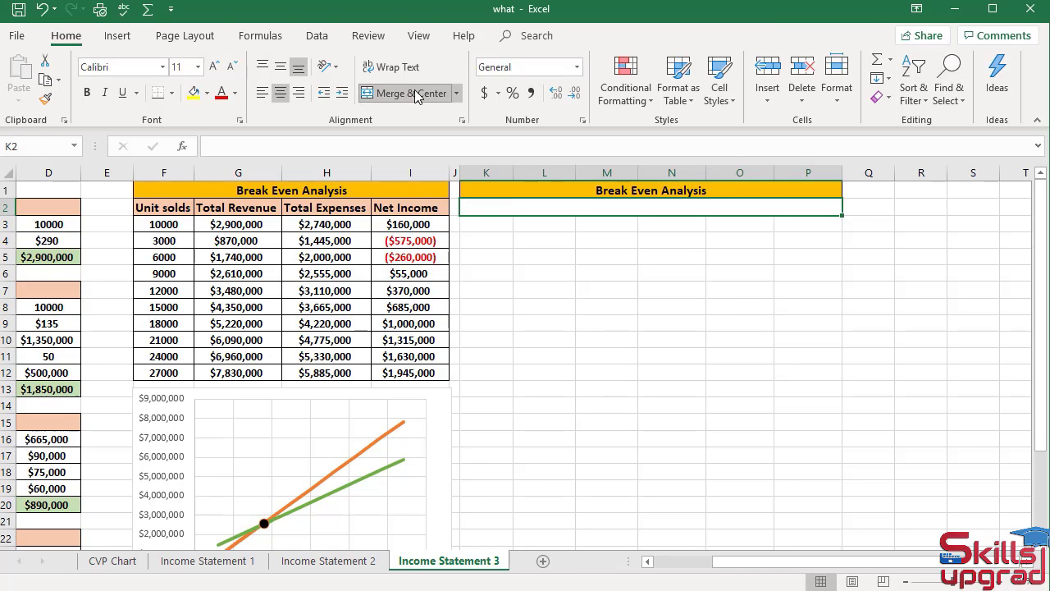
{"action": "left_click_drag", "start_coordinate": [768, 562], "coordinate": [654, 561]}
{"action": "left_click", "coordinate": [271, 239]}
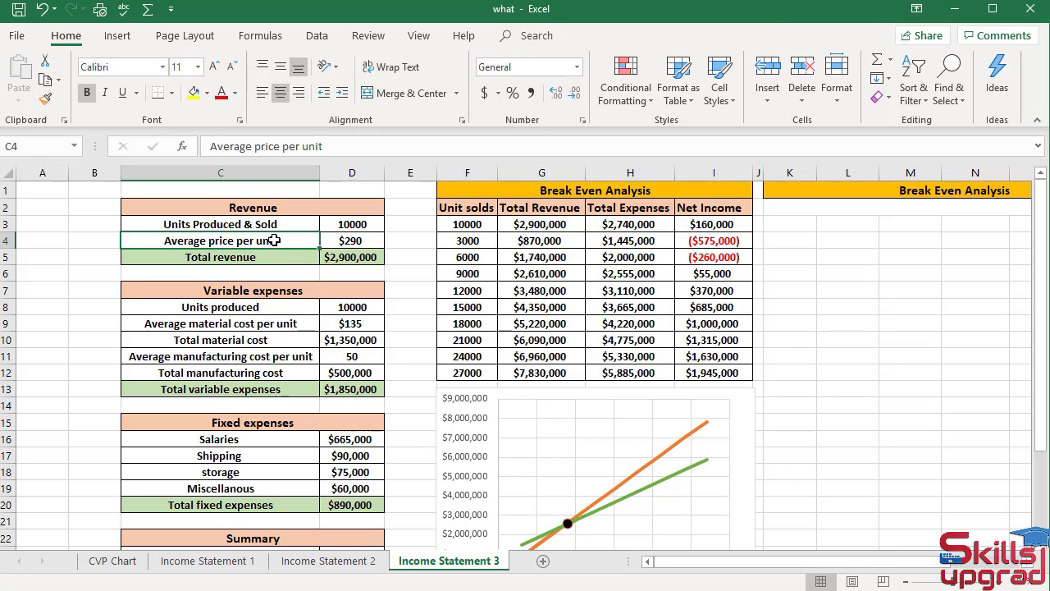
{"action": "left_click", "coordinate": [45, 80]}
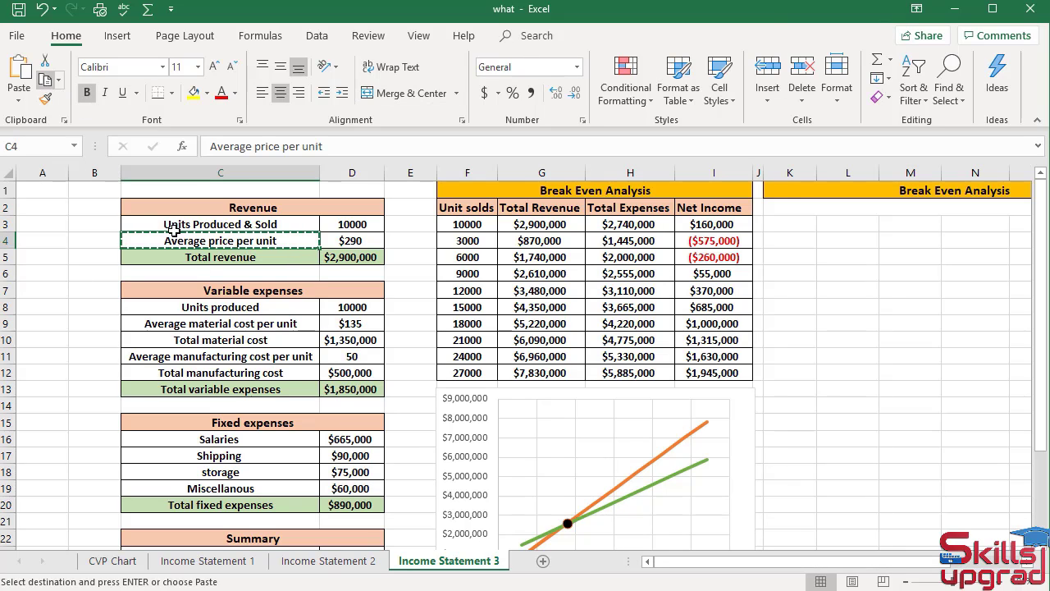
{"action": "left_click_drag", "start_coordinate": [651, 555], "coordinate": [720, 558]}
{"action": "left_click", "coordinate": [581, 207]}
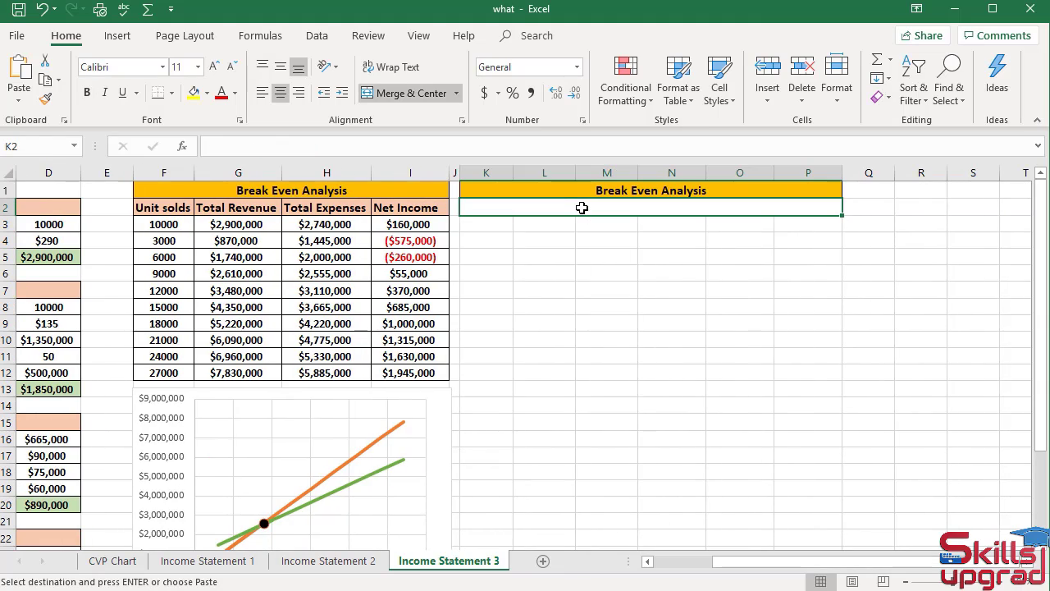
{"action": "key", "text": "Return"}
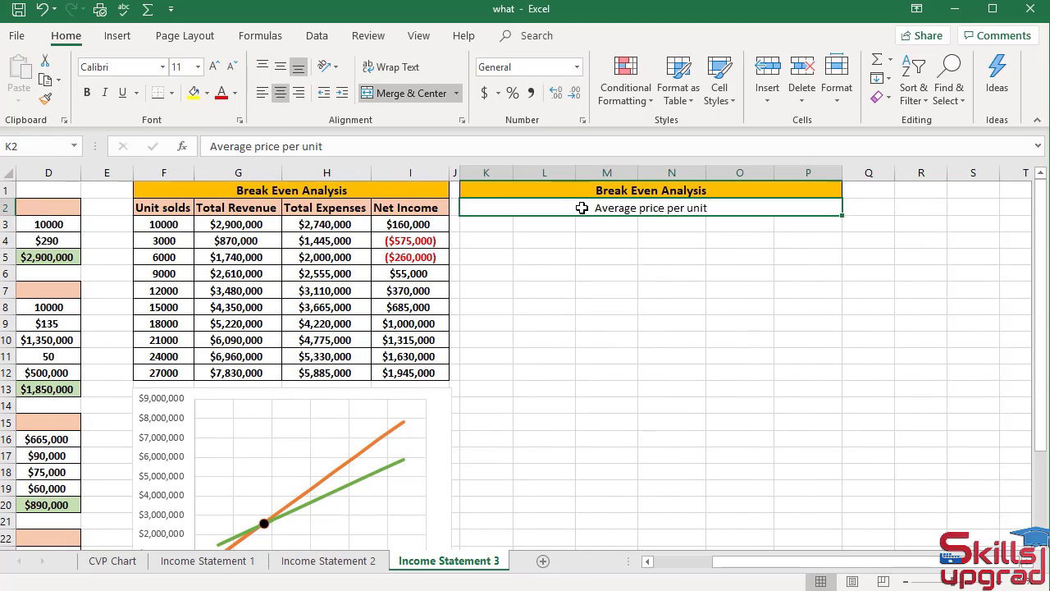
- Format the label in K2 with a light orange fill, bold text, font size 12 and all borders
{"action": "left_click", "coordinate": [207, 93]}
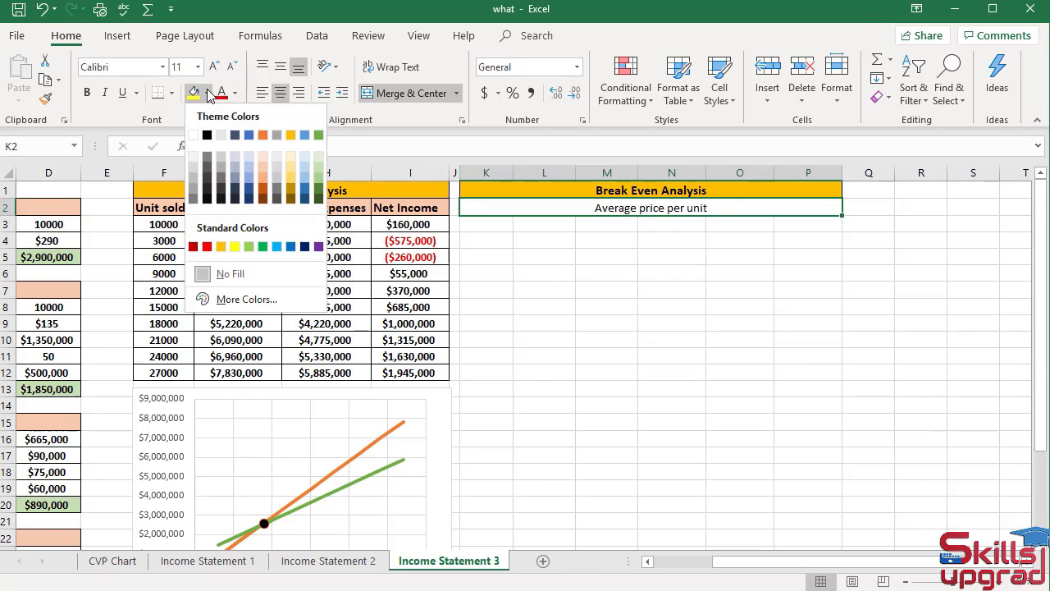
{"action": "left_click", "coordinate": [260, 169]}
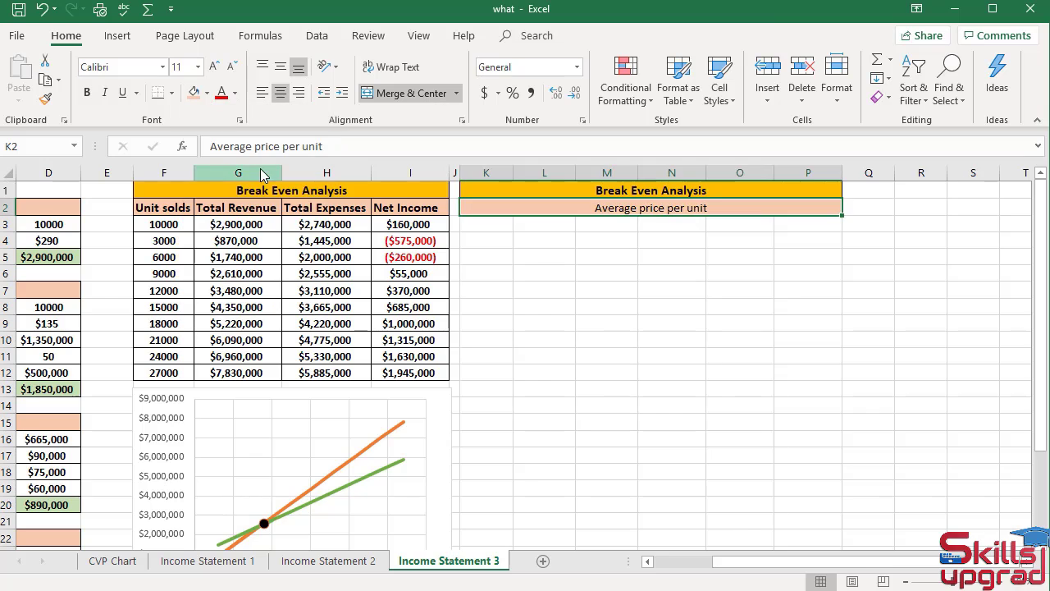
{"action": "left_click", "coordinate": [89, 91]}
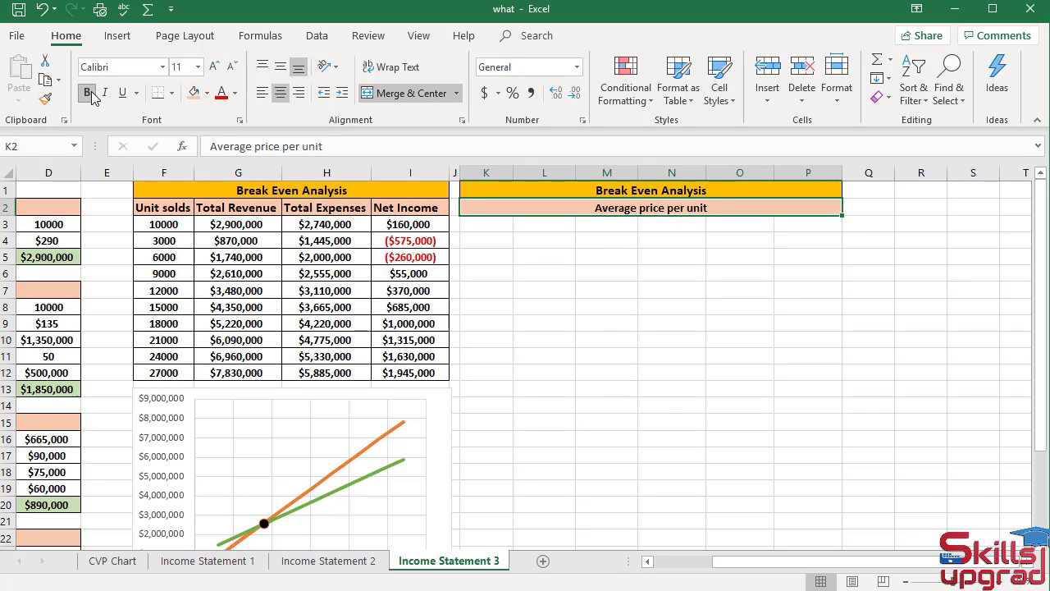
{"action": "left_click", "coordinate": [196, 67]}
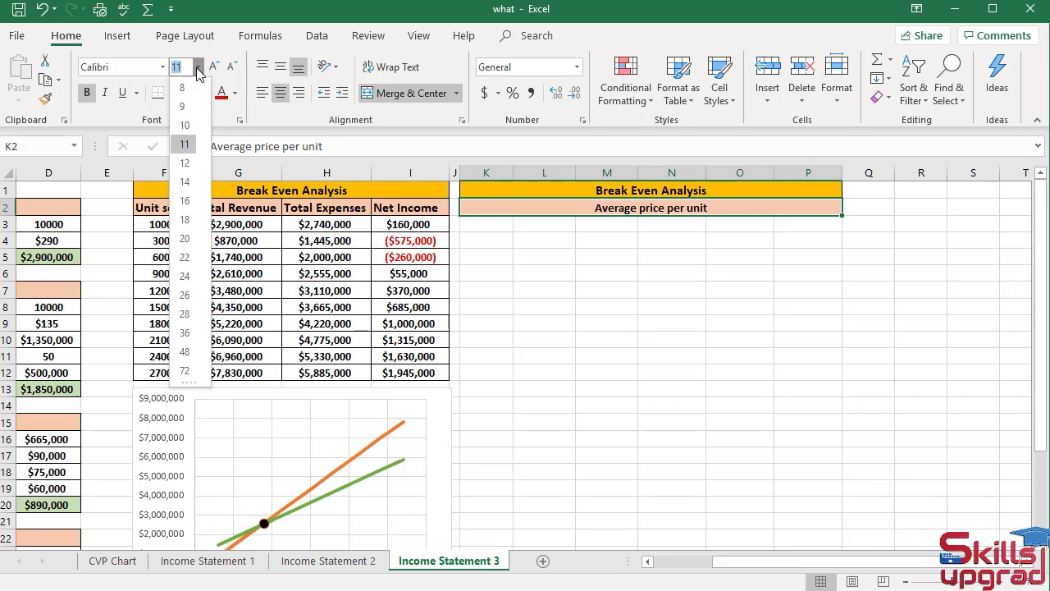
{"action": "left_click", "coordinate": [185, 164]}
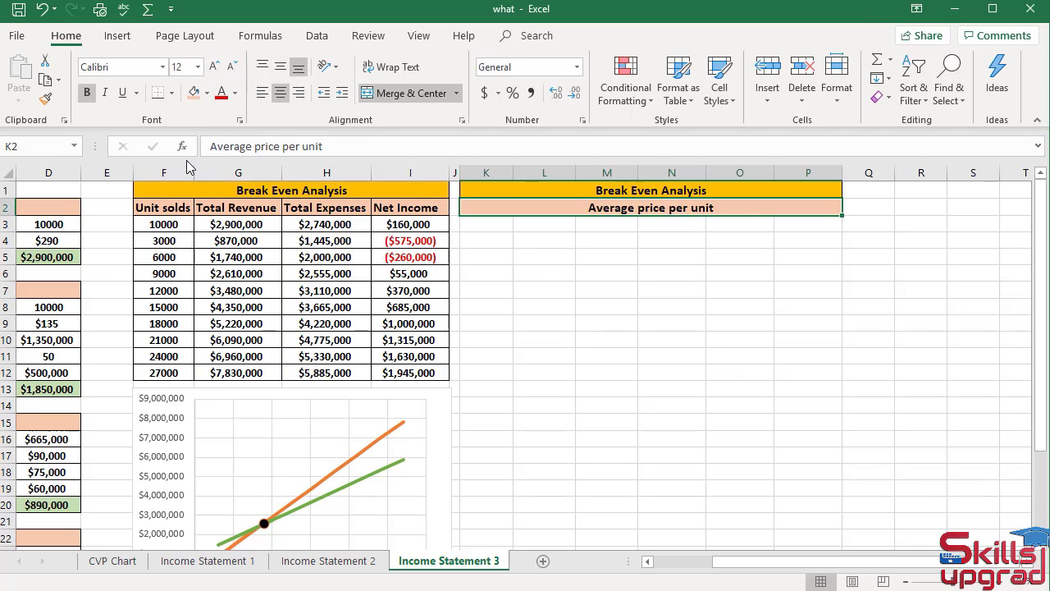
{"action": "left_click", "coordinate": [171, 92]}
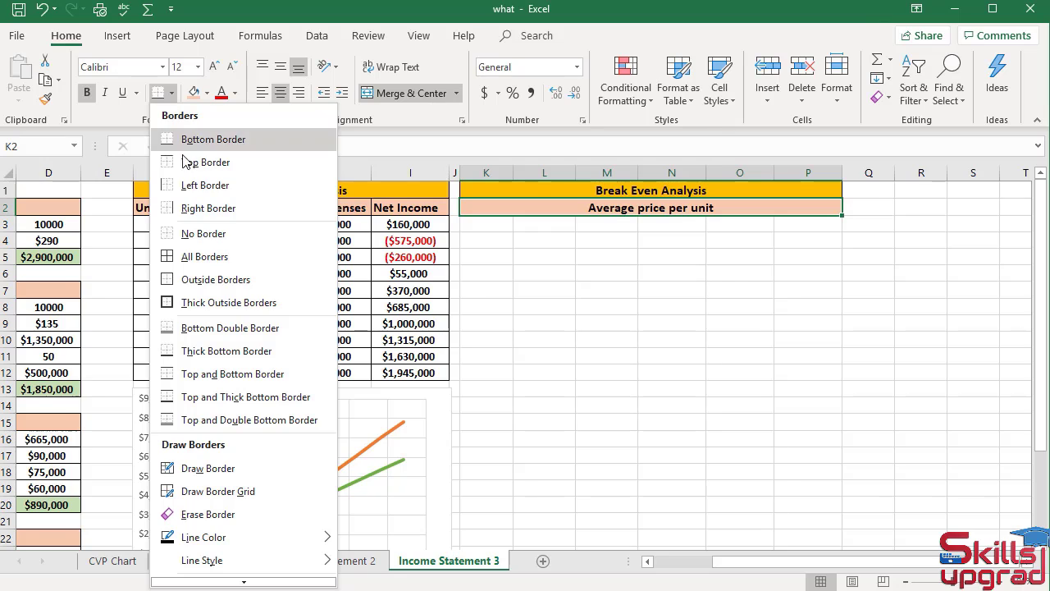
{"action": "left_click", "coordinate": [190, 256]}
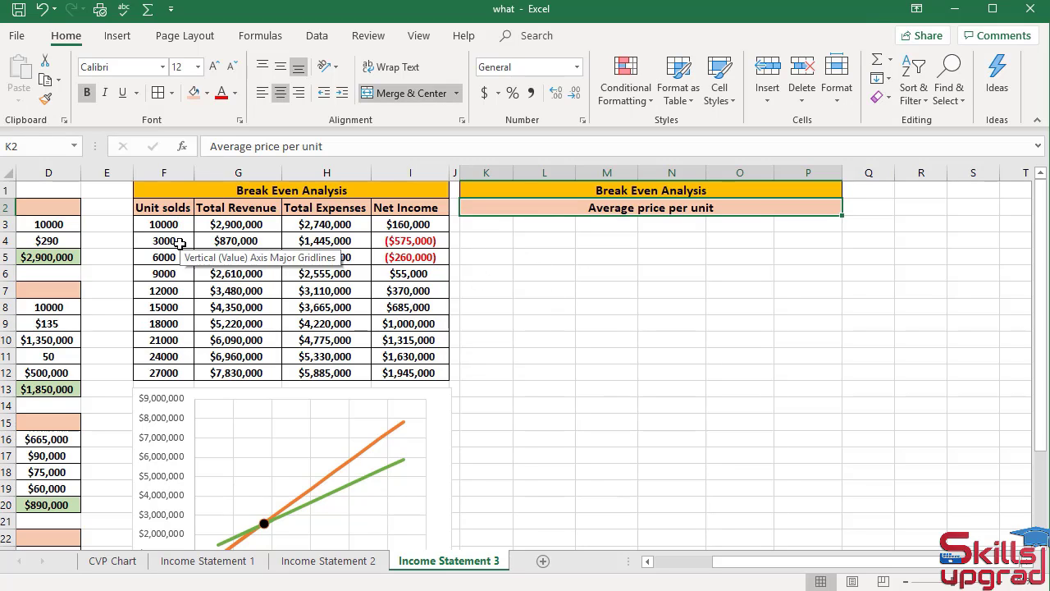
- Copy the units sold values from 3000 to 27000 in column F into K4:K12
{"action": "left_click_drag", "start_coordinate": [160, 240], "coordinate": [178, 356]}
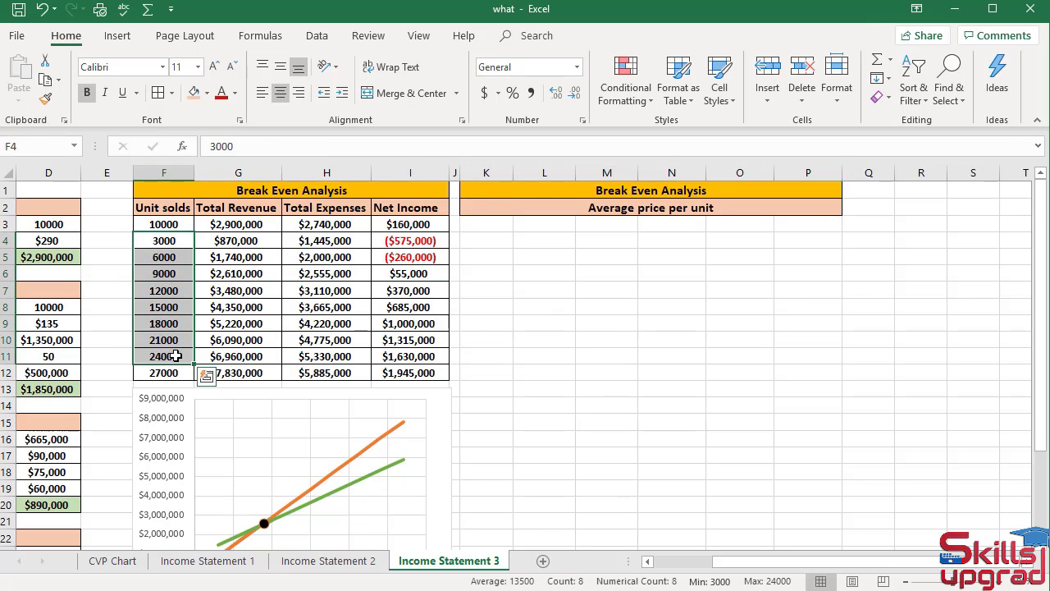
{"action": "left_click", "coordinate": [45, 79]}
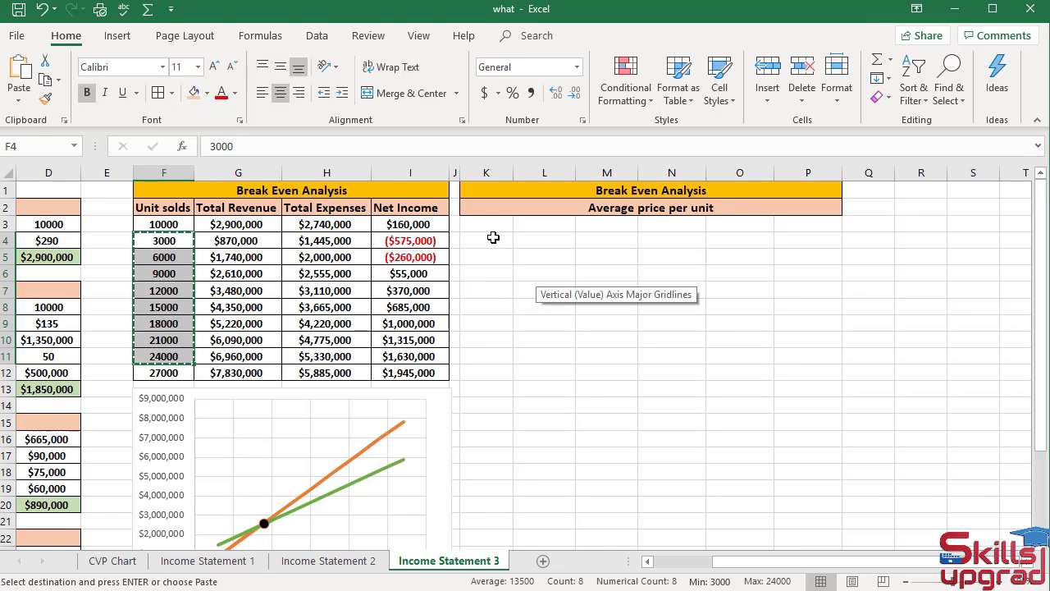
{"action": "left_click_drag", "start_coordinate": [495, 237], "coordinate": [504, 371]}
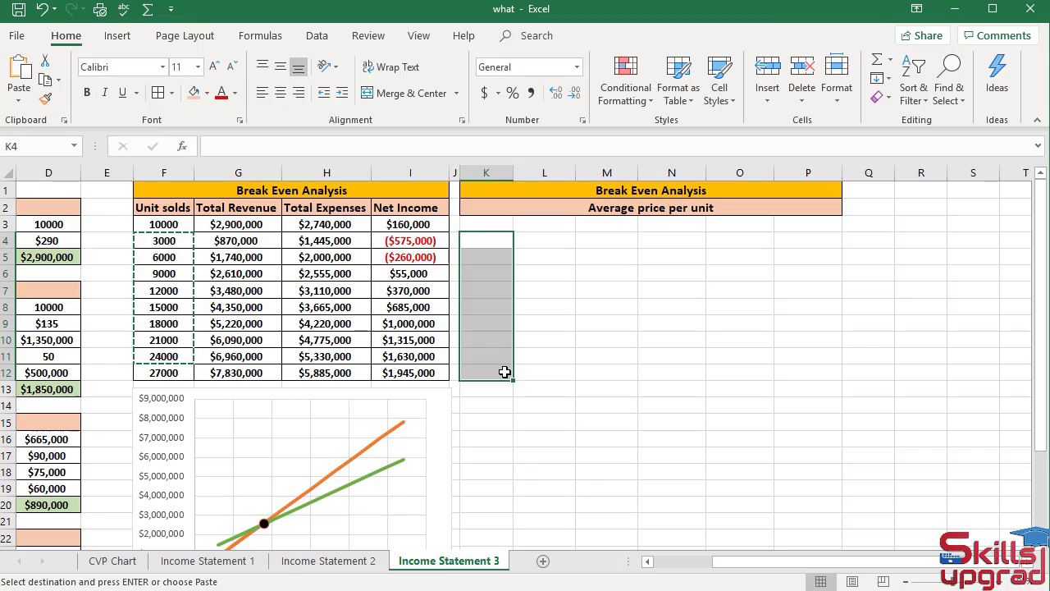
{"action": "key", "text": "Return"}
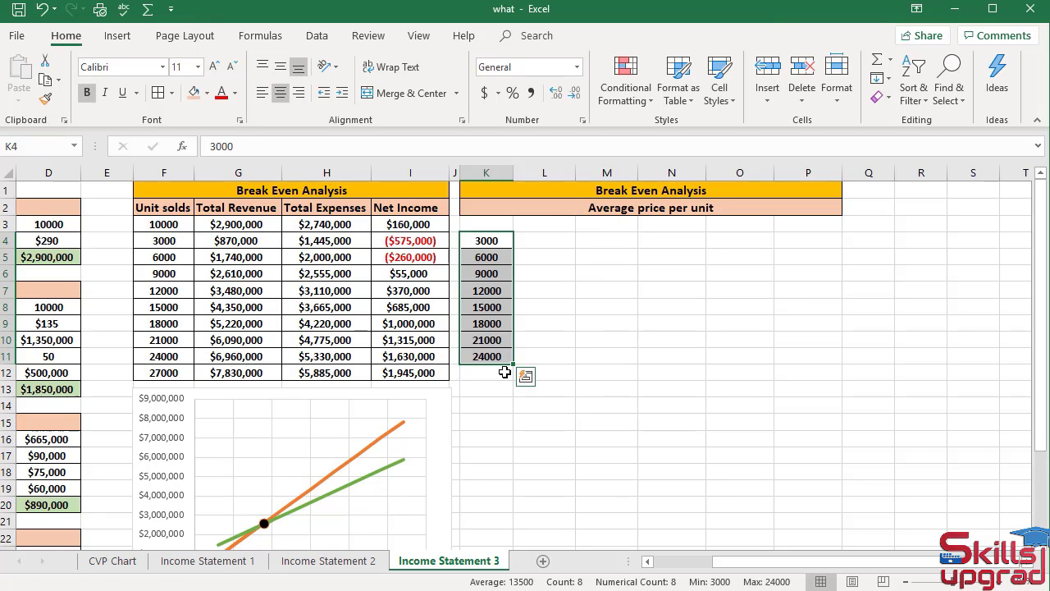
- Enter the prices $240, $250, $260, $270 and $280 across L3:P3
{"action": "left_click_drag", "start_coordinate": [546, 225], "coordinate": [786, 227]}
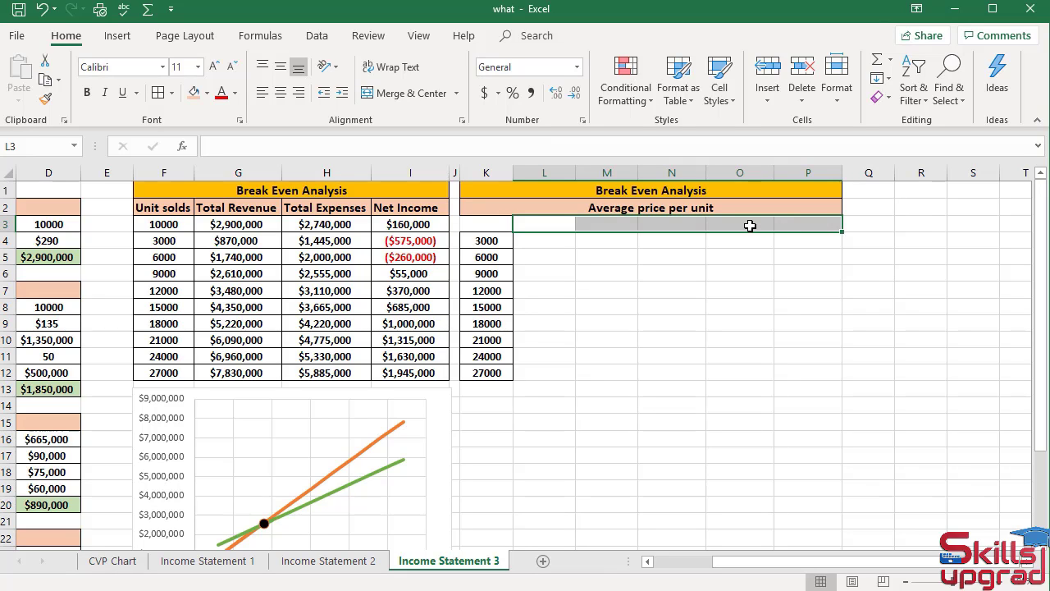
{"action": "left_click", "coordinate": [557, 221]}
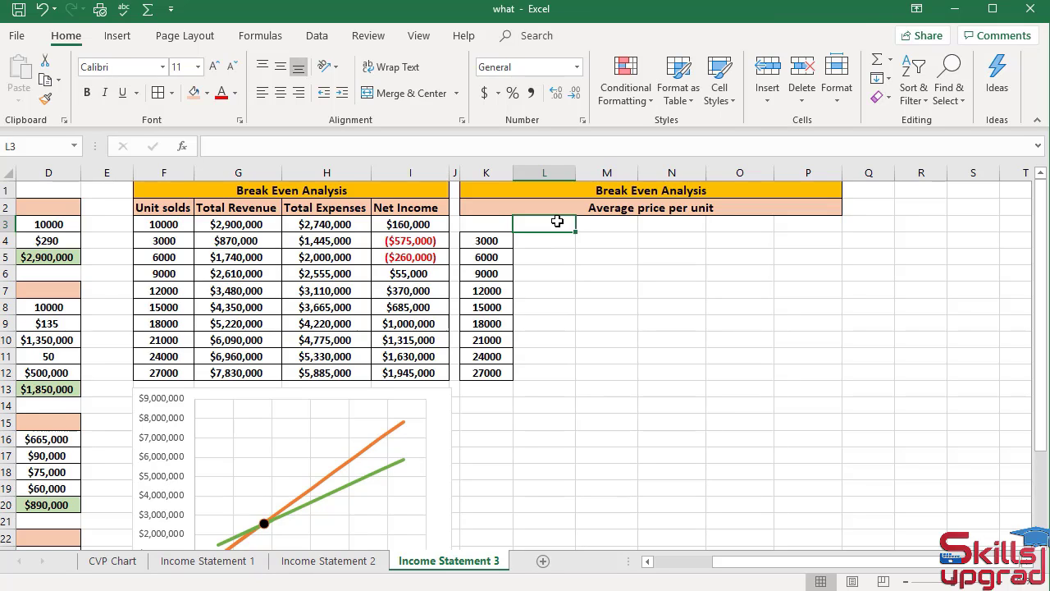
{"action": "type", "text": "$240"}
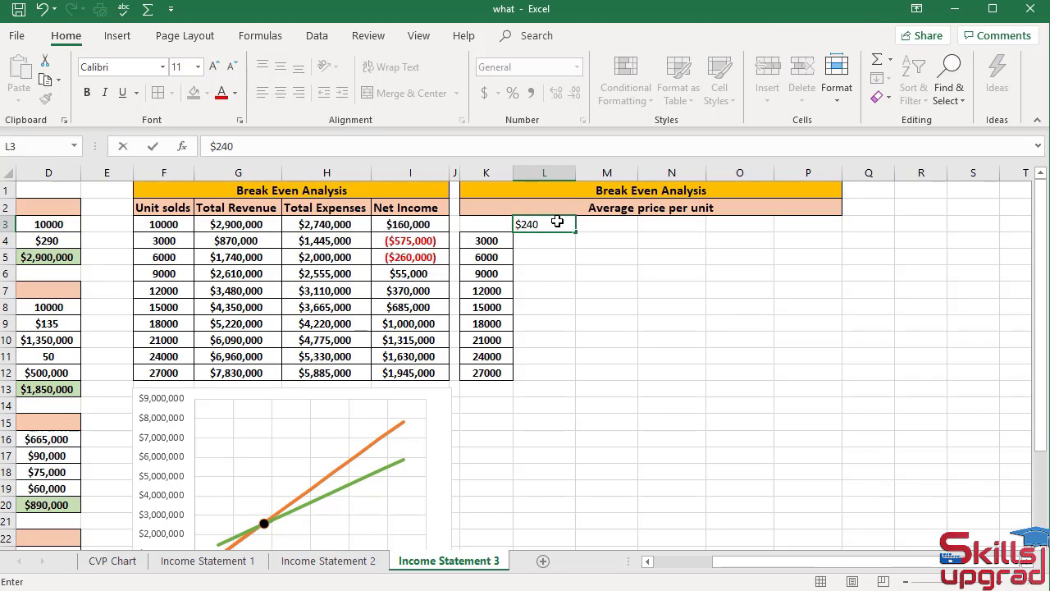
{"action": "key", "text": "Return"}
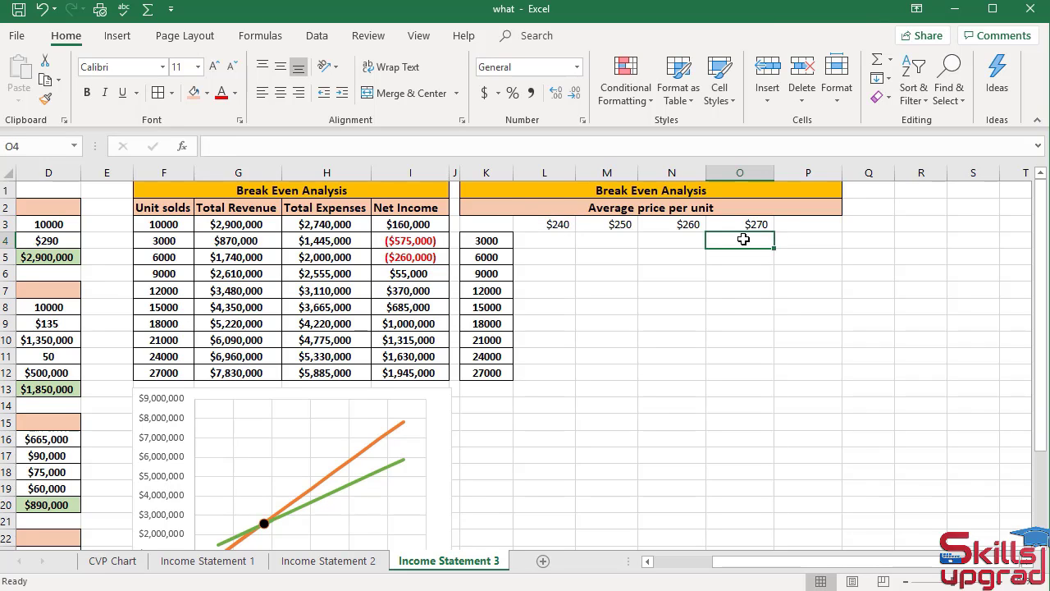
{"action": "left_click", "coordinate": [794, 226]}
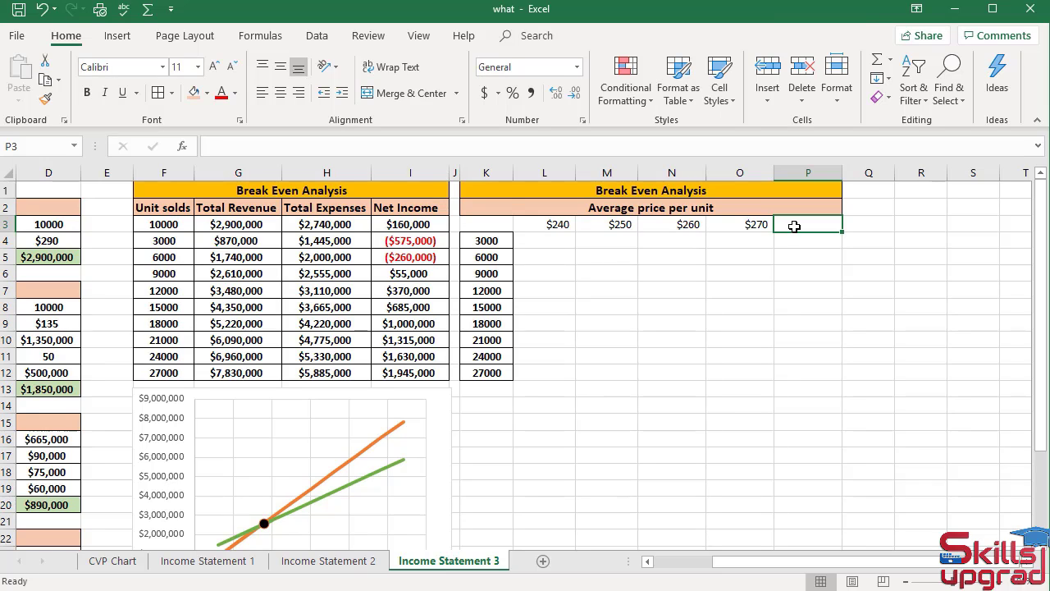
{"action": "type", "text": "$"}
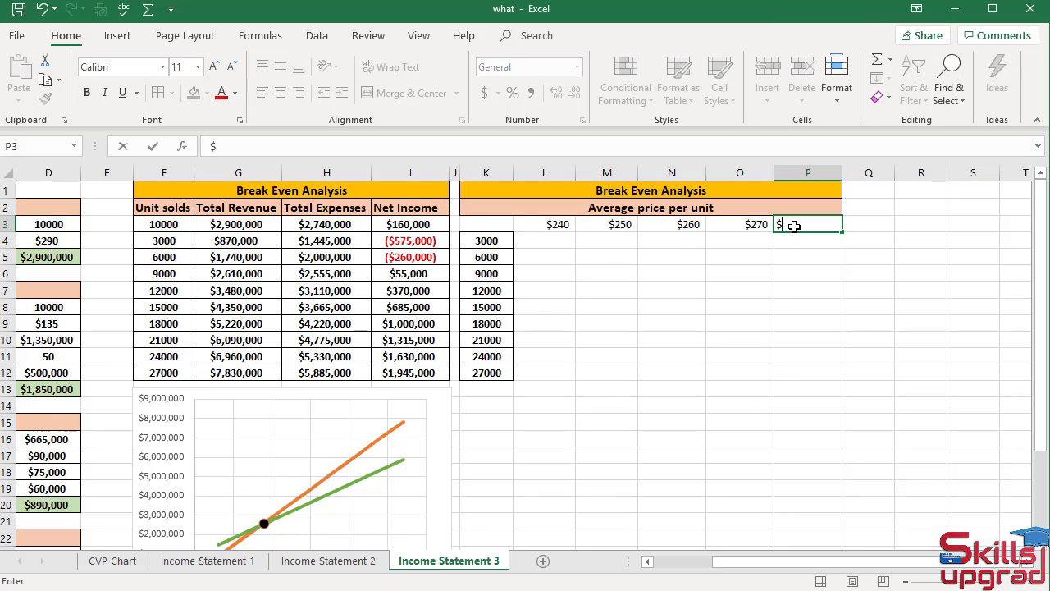
{"action": "type", "text": "280"}
{"action": "key", "text": "Return"}
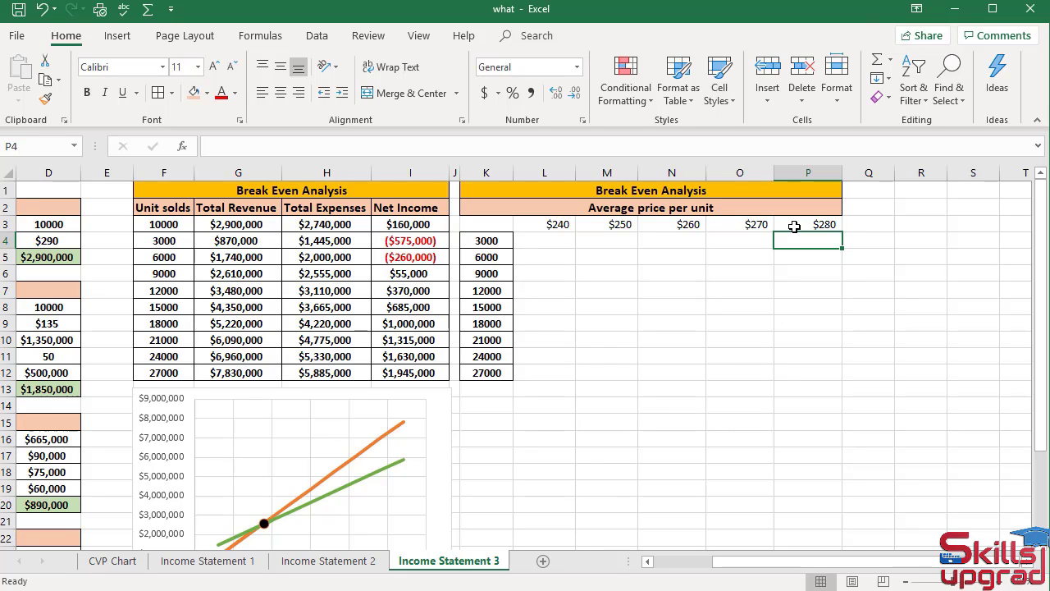
- Link cell K3 to the net income in the Summary section with the formula =D25
{"action": "left_click", "coordinate": [497, 226]}
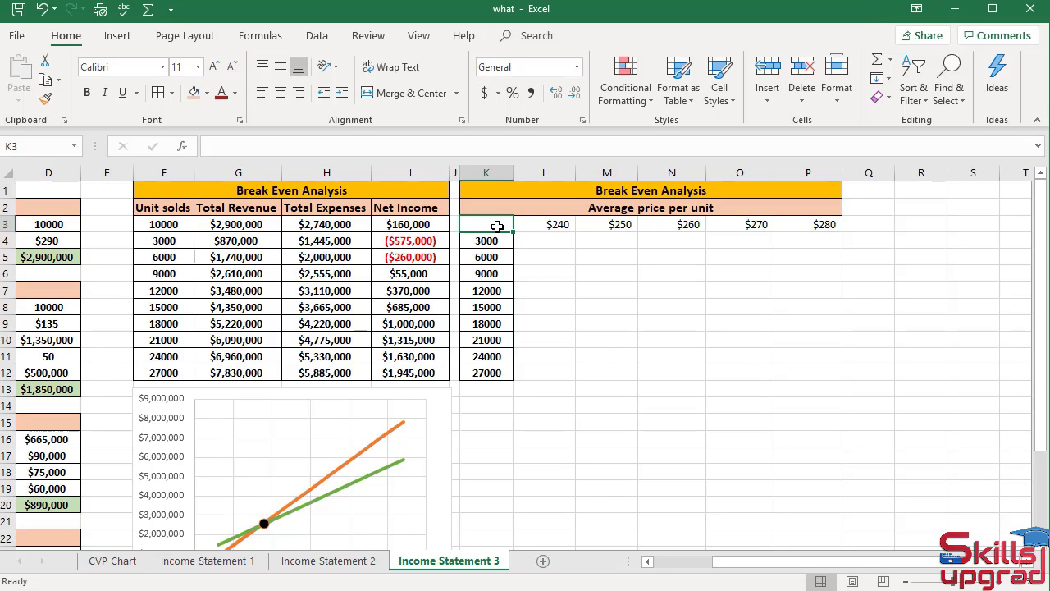
{"action": "type", "text": "="}
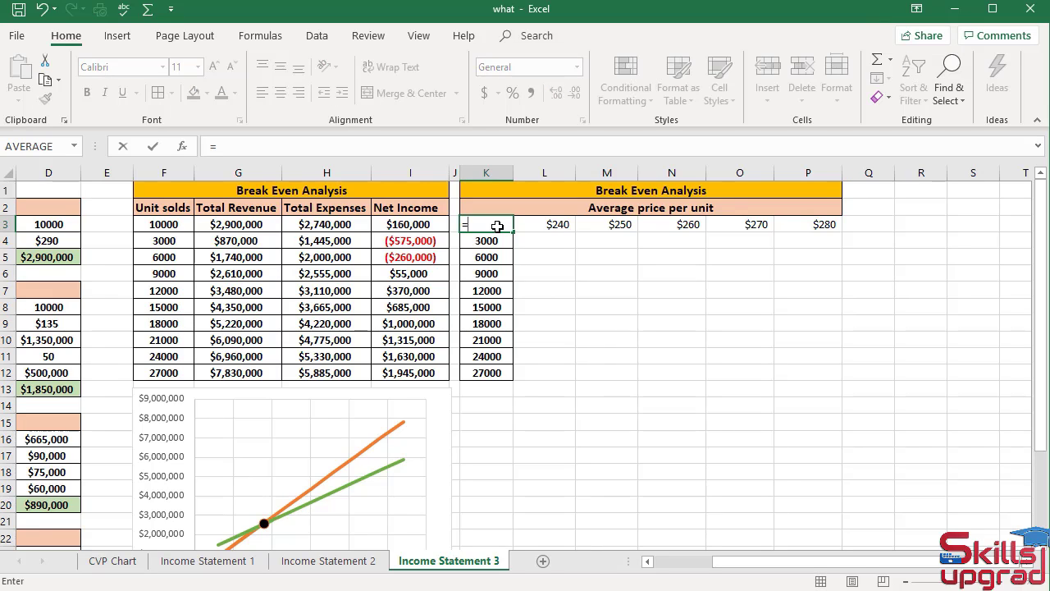
{"action": "scroll", "coordinate": [24, 447], "scroll_direction": "down", "scroll_amount": 4}
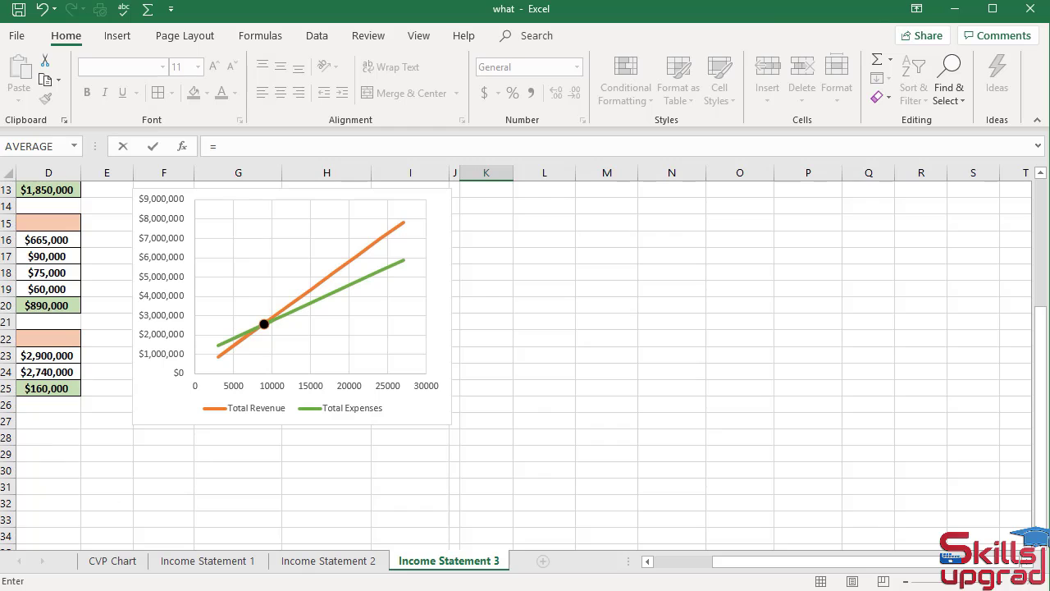
{"action": "left_click_drag", "start_coordinate": [865, 566], "coordinate": [740, 581]}
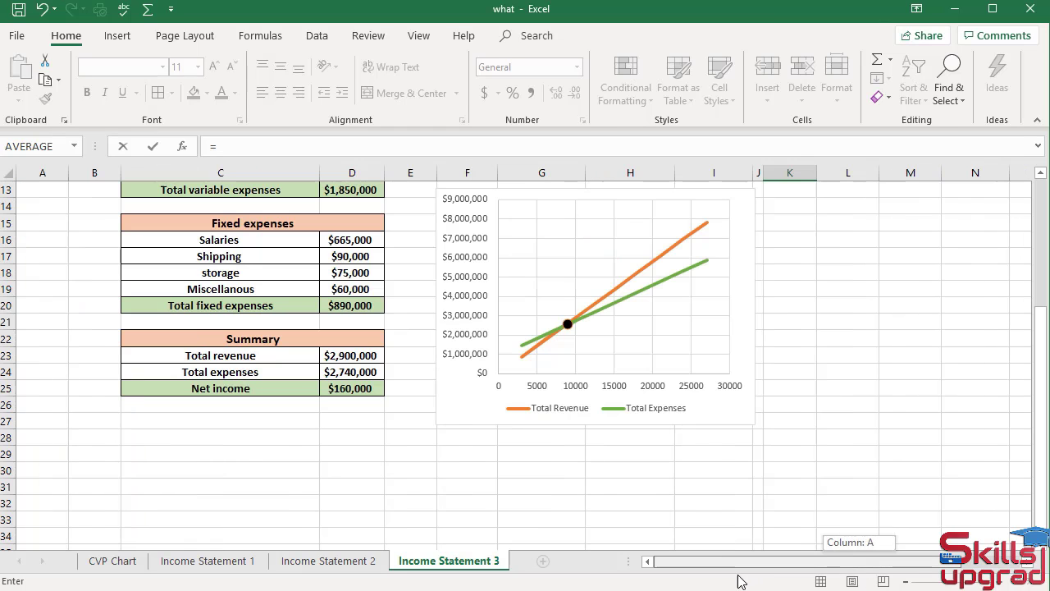
{"action": "left_click", "coordinate": [354, 388]}
{"action": "left_click_drag", "start_coordinate": [656, 564], "coordinate": [795, 557]}
{"action": "scroll", "coordinate": [804, 464], "scroll_direction": "up", "scroll_amount": 4}
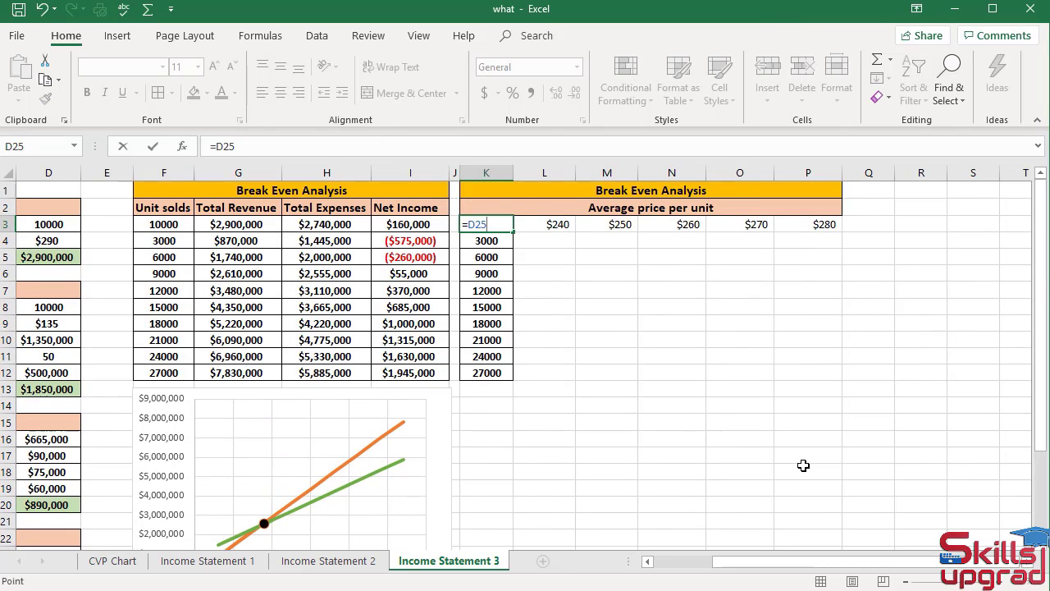
{"action": "key", "text": "Return"}
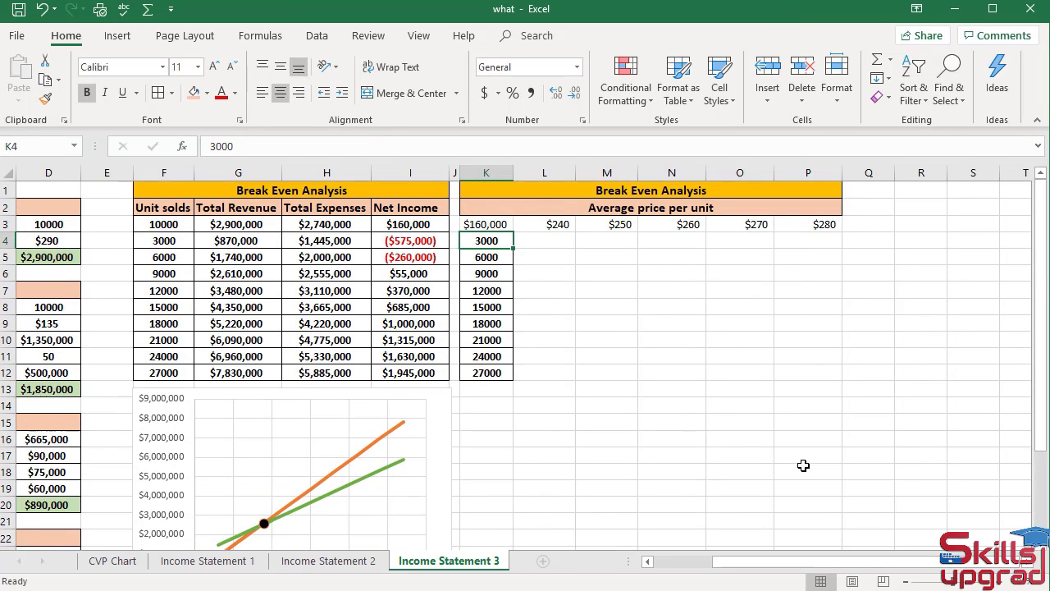
- Copy the cell formatting of D9 onto the net income reference and price row K3:P3
{"action": "left_click", "coordinate": [58, 326]}
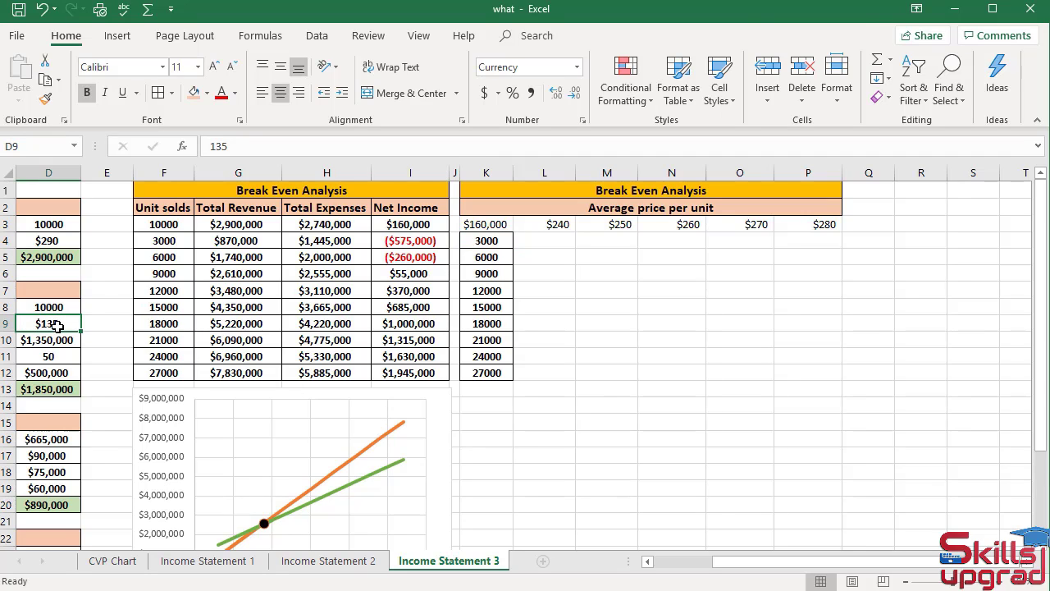
{"action": "left_click", "coordinate": [46, 98]}
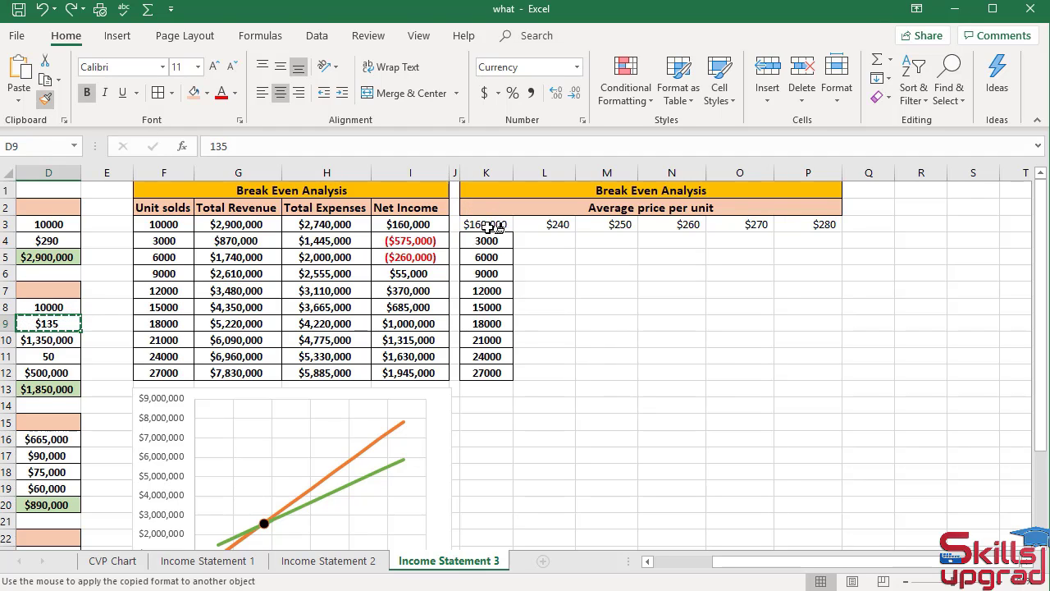
{"action": "left_click_drag", "start_coordinate": [491, 226], "coordinate": [808, 225]}
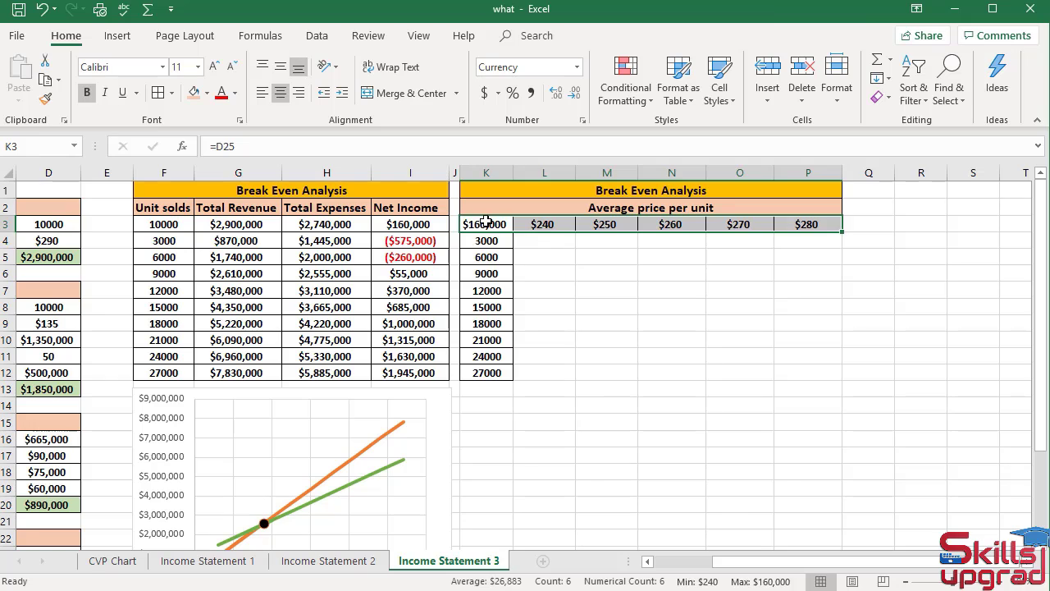
- Create a What-If data table over K3:P12 with row input cell $D$4 and column input cell $D$3
{"action": "left_click_drag", "start_coordinate": [486, 223], "coordinate": [815, 367]}
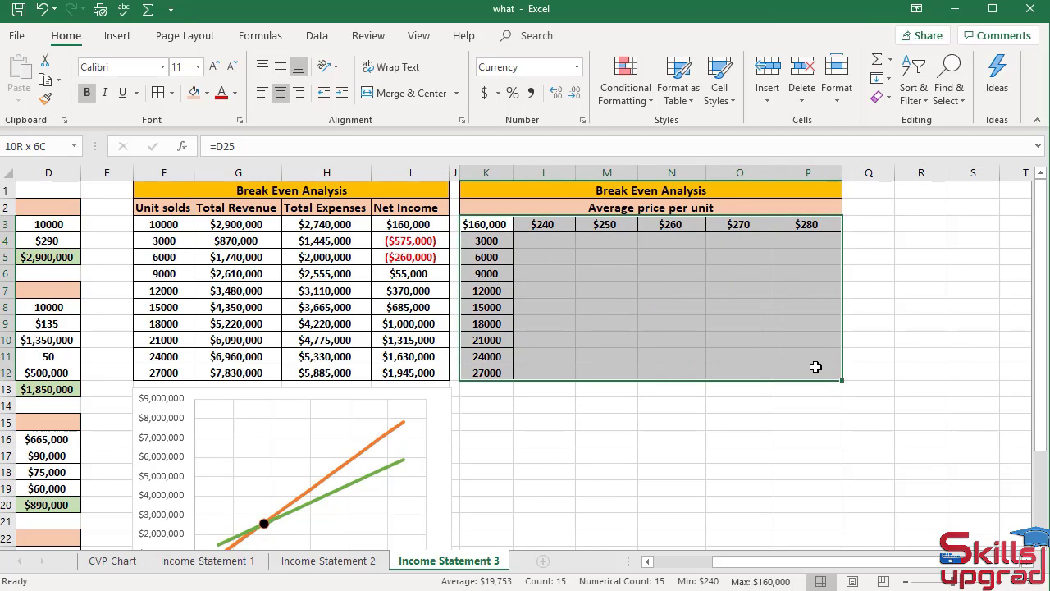
{"action": "left_click", "coordinate": [317, 37]}
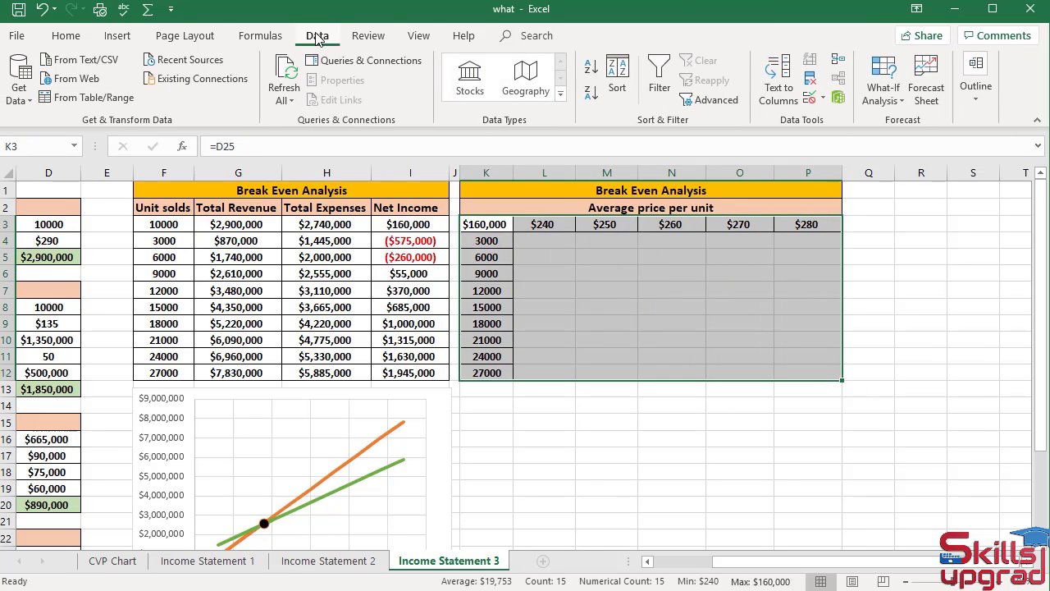
{"action": "left_click", "coordinate": [902, 100]}
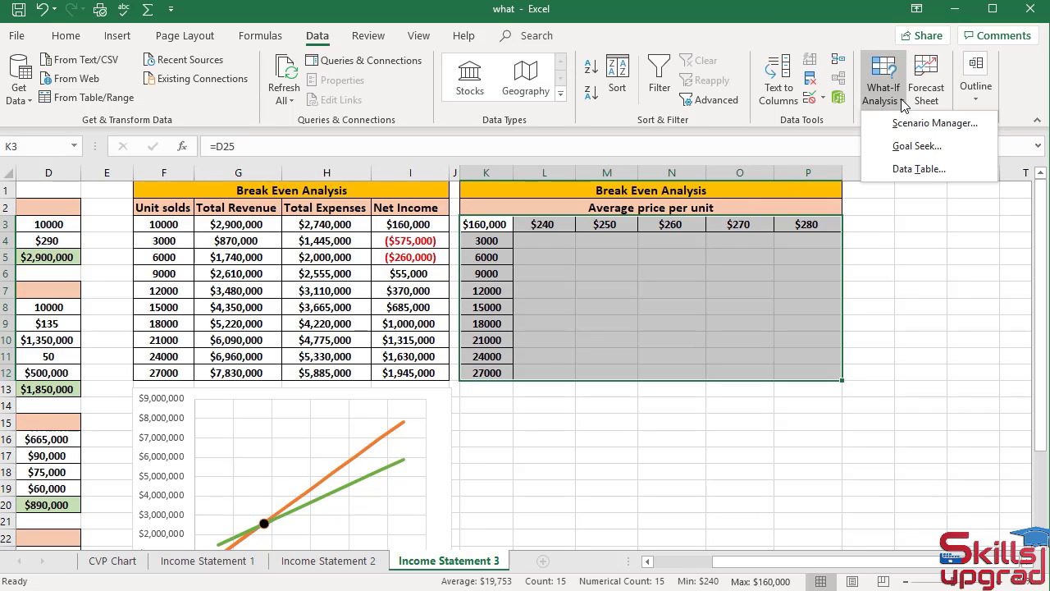
{"action": "left_click", "coordinate": [903, 169]}
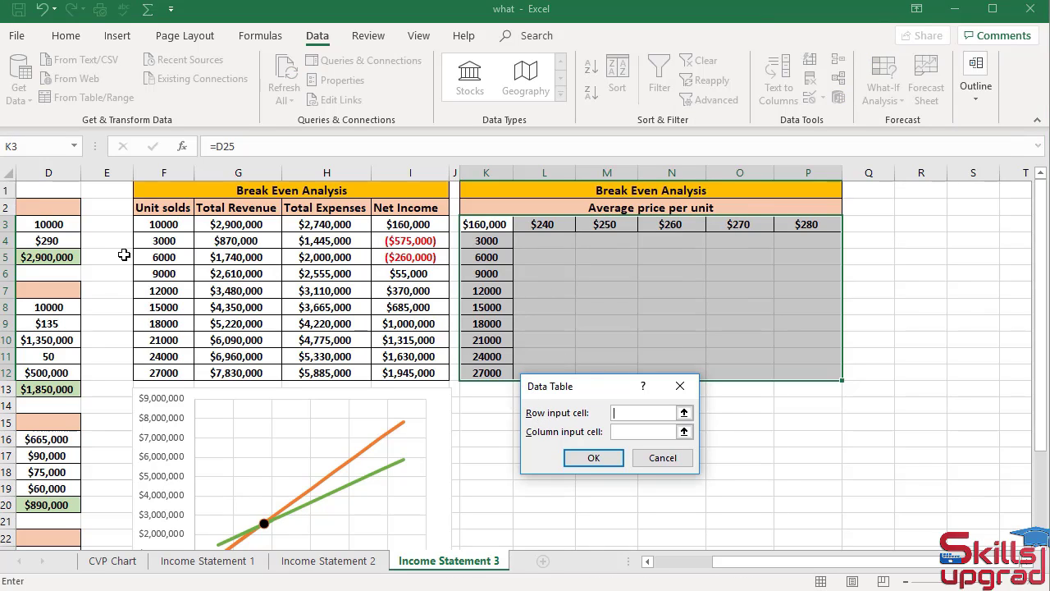
{"action": "left_click", "coordinate": [56, 242]}
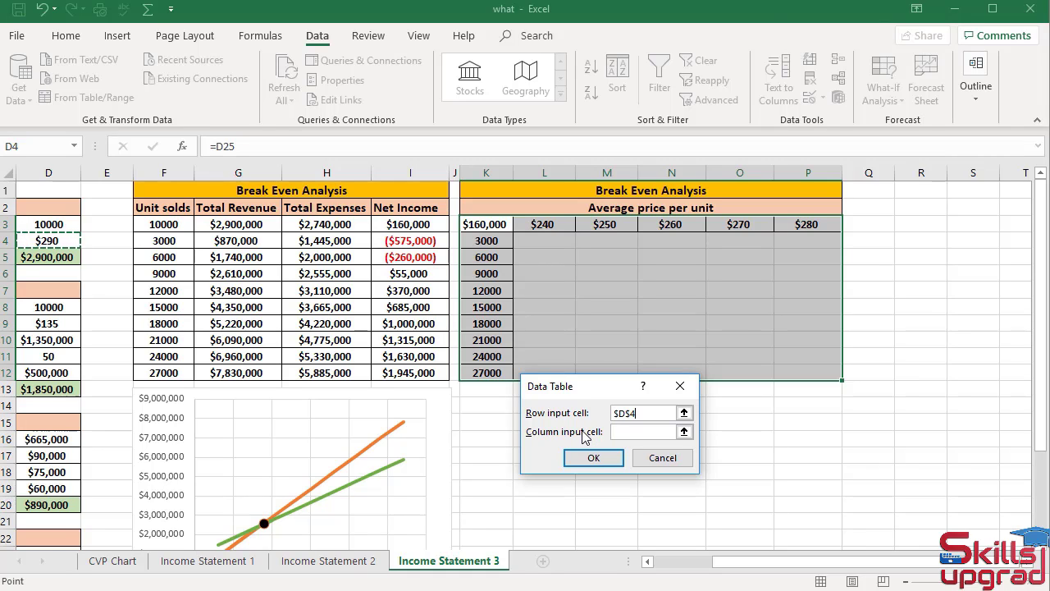
{"action": "left_click", "coordinate": [617, 433]}
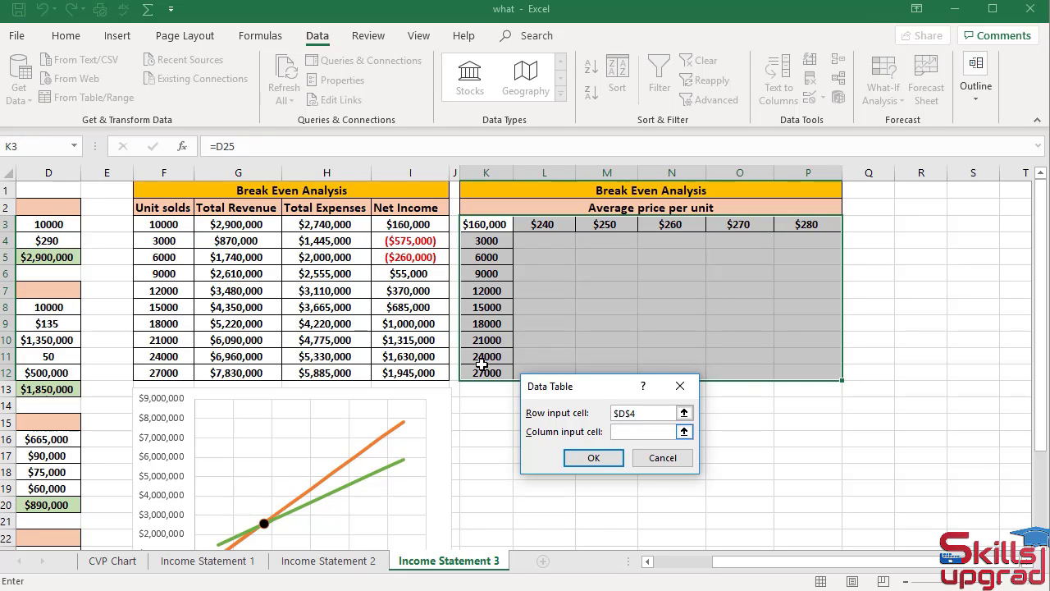
{"action": "left_click", "coordinate": [64, 225]}
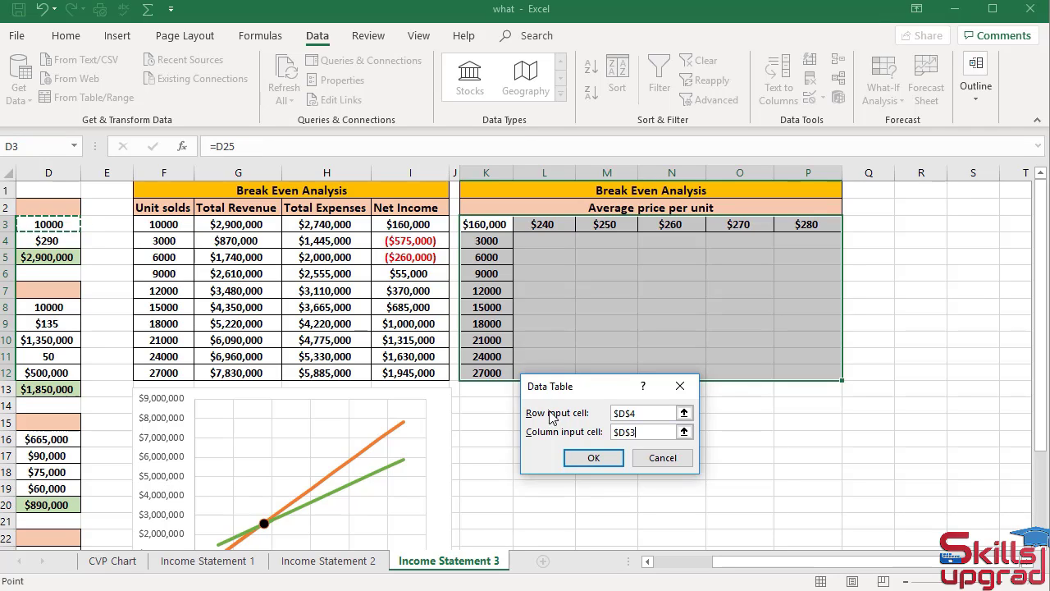
{"action": "left_click", "coordinate": [577, 458]}
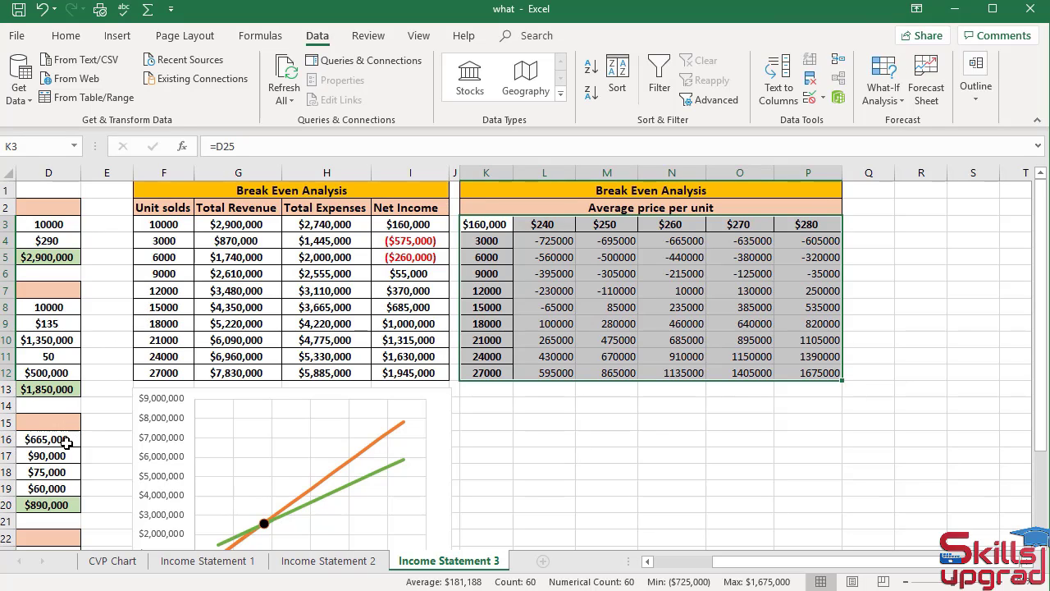
- Copy the currency formatting of D16 onto the data table results in L4:P12
{"action": "left_click", "coordinate": [67, 438]}
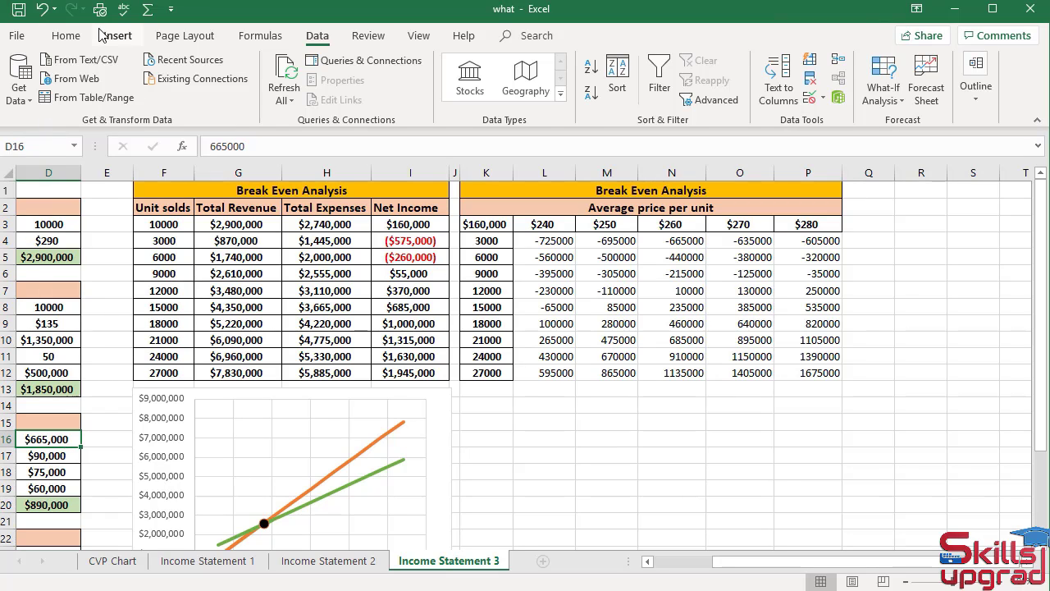
{"action": "left_click", "coordinate": [66, 36]}
{"action": "left_click", "coordinate": [47, 102]}
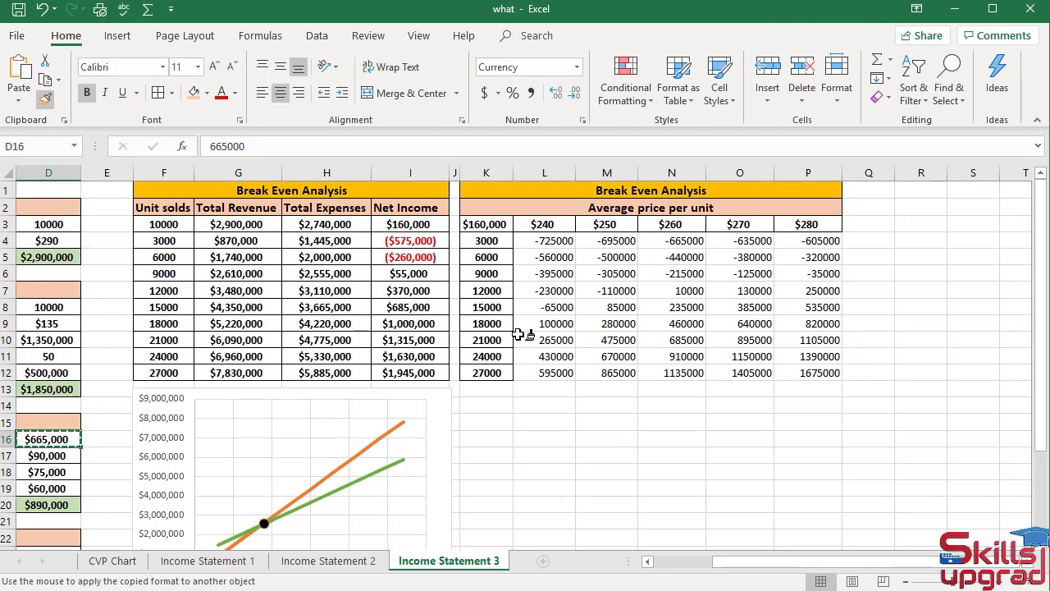
{"action": "mouse_move", "coordinate": [548, 242]}
{"action": "left_mouse_down"}
{"action": "mouse_move", "coordinate": [698, 271]}
{"action": "mouse_move", "coordinate": [805, 353]}
{"action": "mouse_move", "coordinate": [812, 371]}
{"action": "left_mouse_up"}
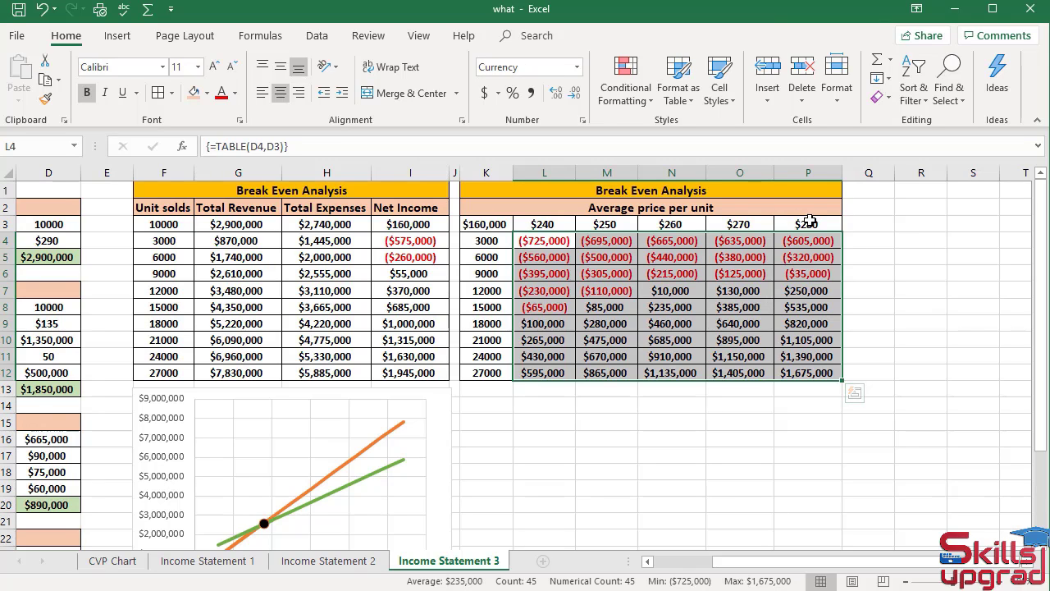
- Examine the price row and units sold column, and compare net income at $260 between 9000 and 12000 units
{"action": "left_click_drag", "start_coordinate": [809, 218], "coordinate": [489, 379]}
{"action": "left_click", "coordinate": [489, 240], "text": "ctrl"}
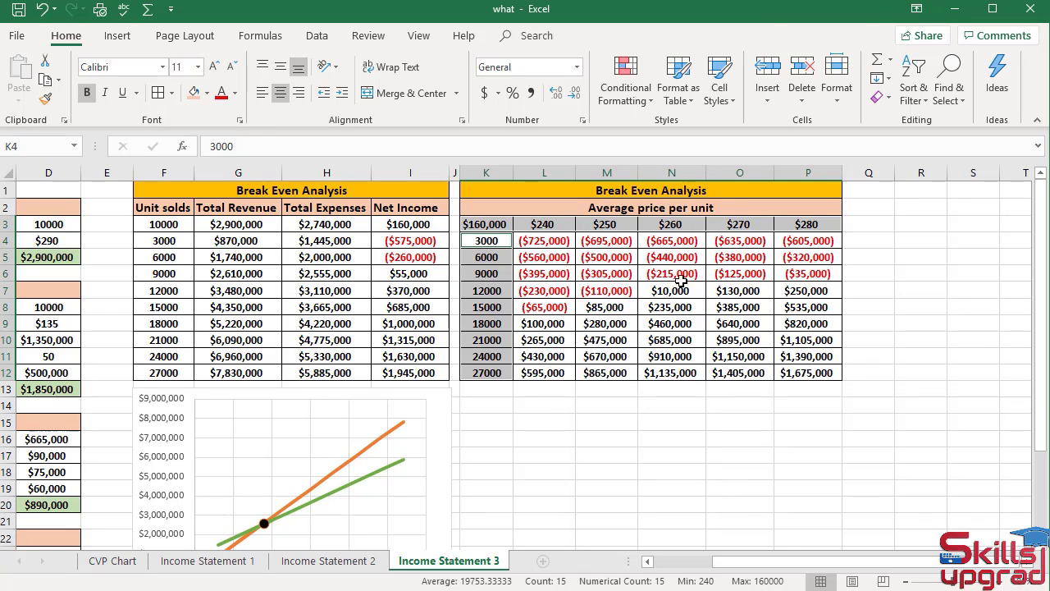
{"action": "left_click_drag", "start_coordinate": [677, 274], "coordinate": [672, 293]}
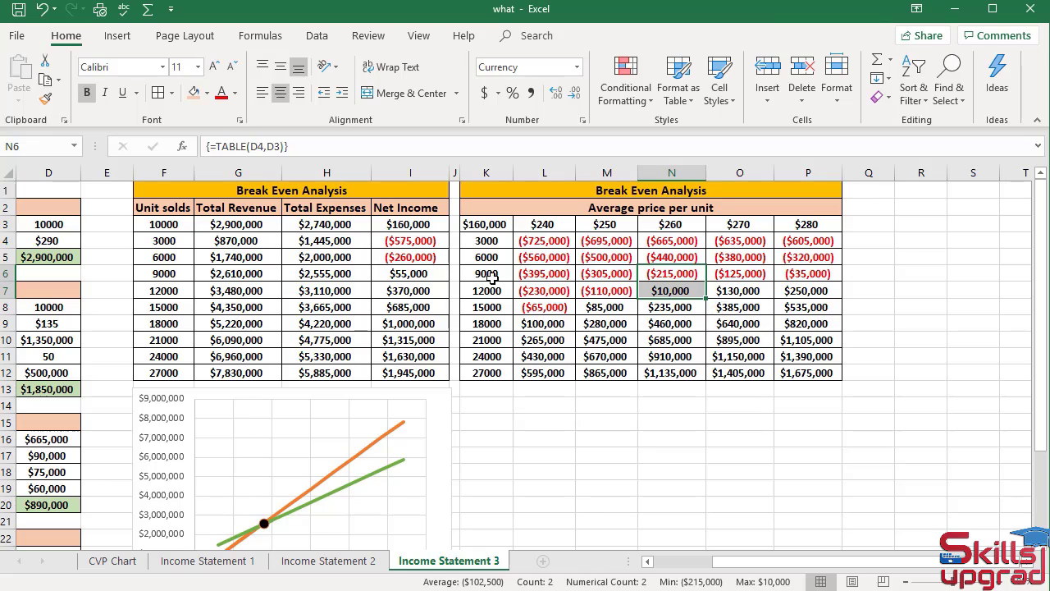
{"action": "left_click_drag", "start_coordinate": [492, 274], "coordinate": [468, 283]}
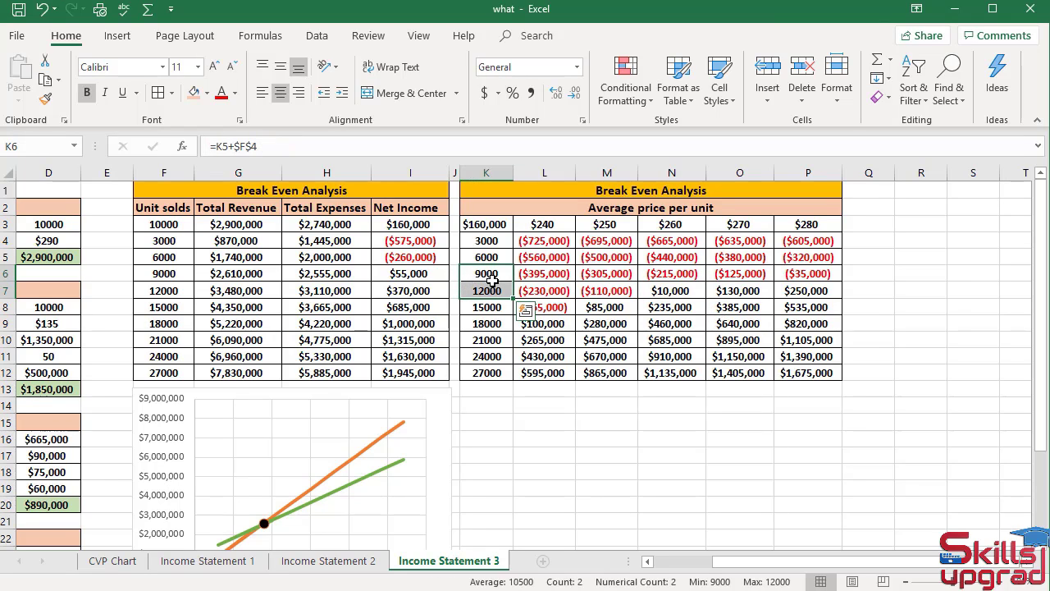